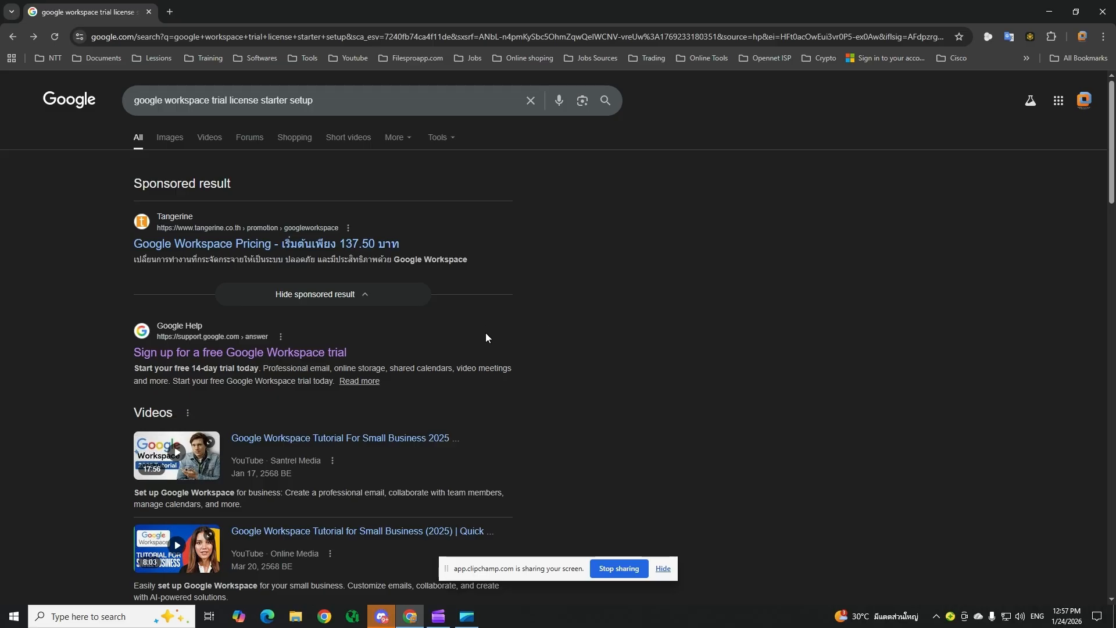
- Search Google for 'google workspace trial license starter setup' and hide the suggestion list
{"action": "left_click", "coordinate": [352, 104]}
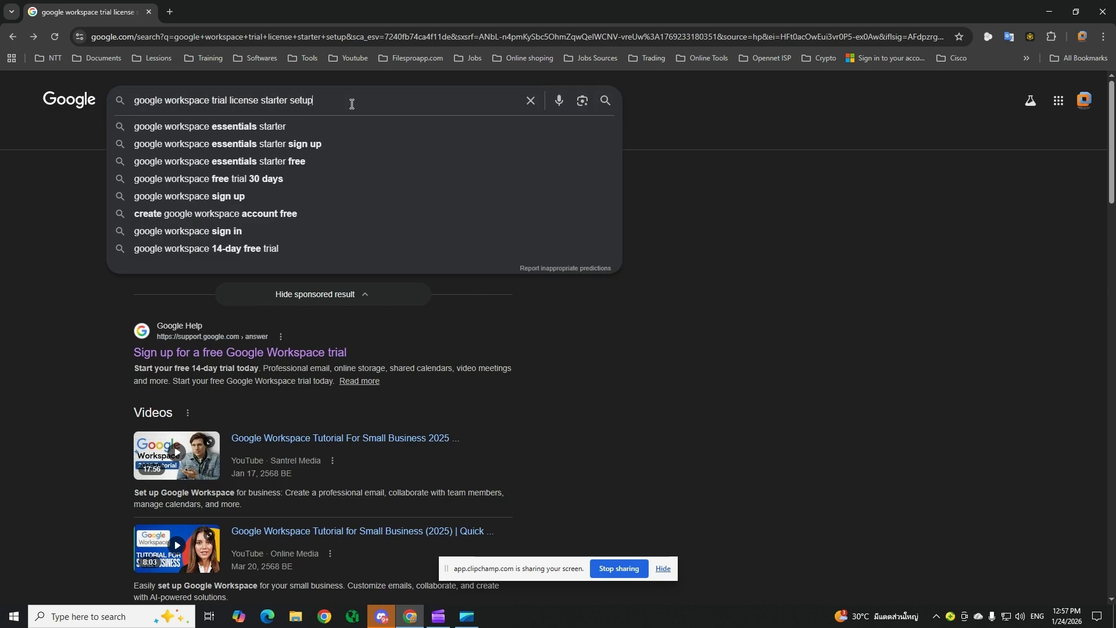
{"action": "left_click", "coordinate": [744, 312]}
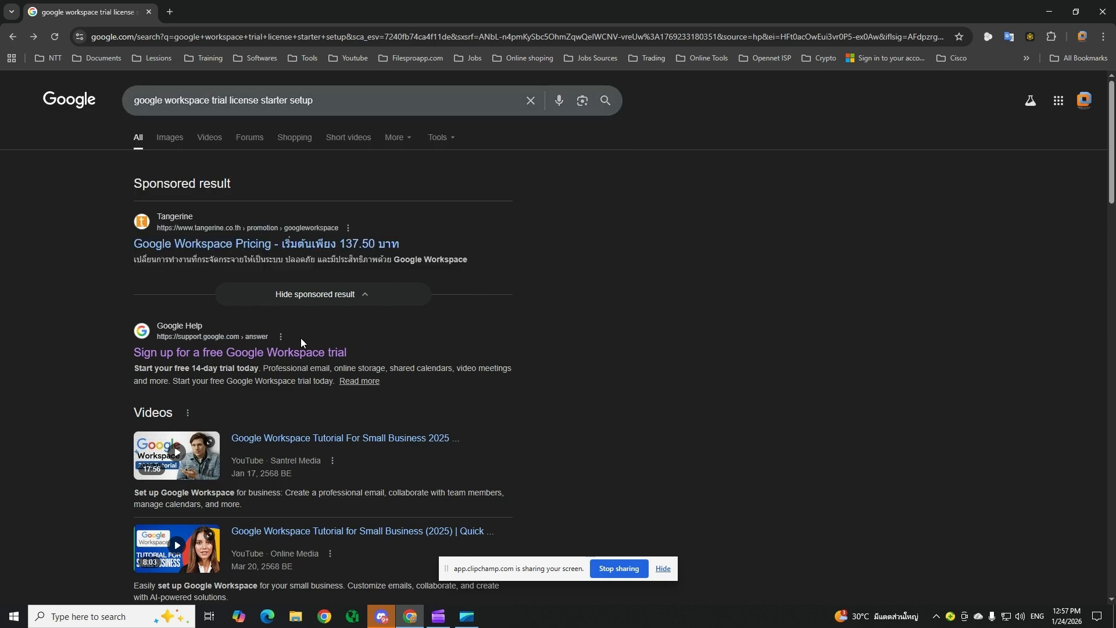
- Follow Google's free Workspace trial article through to the Business Starter sign-up page
{"action": "left_click", "coordinate": [233, 357]}
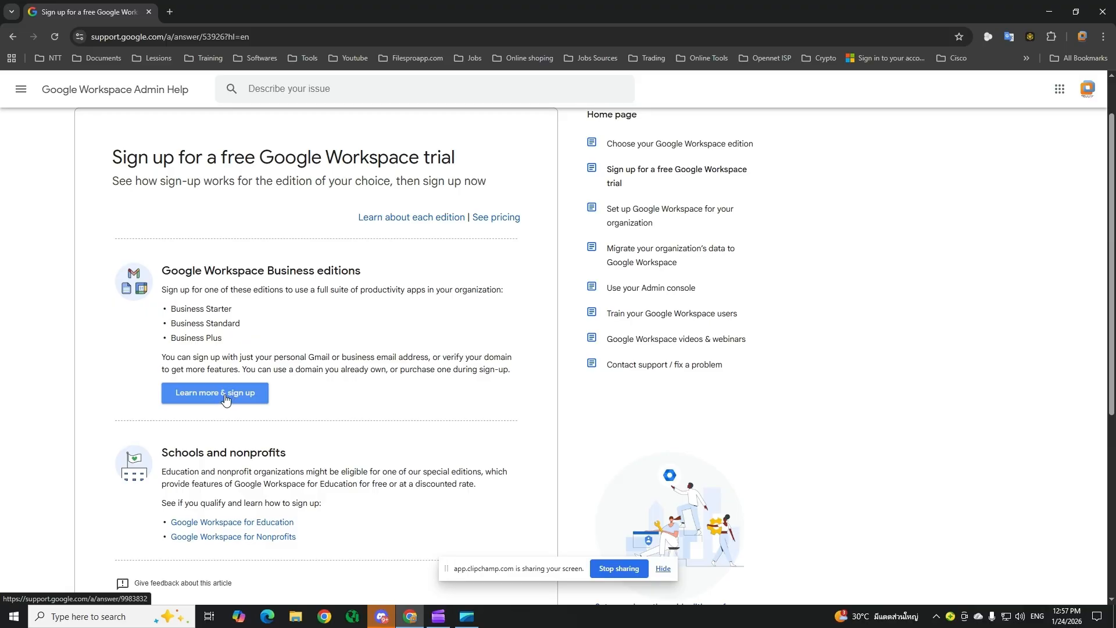
{"action": "left_click", "coordinate": [225, 398]}
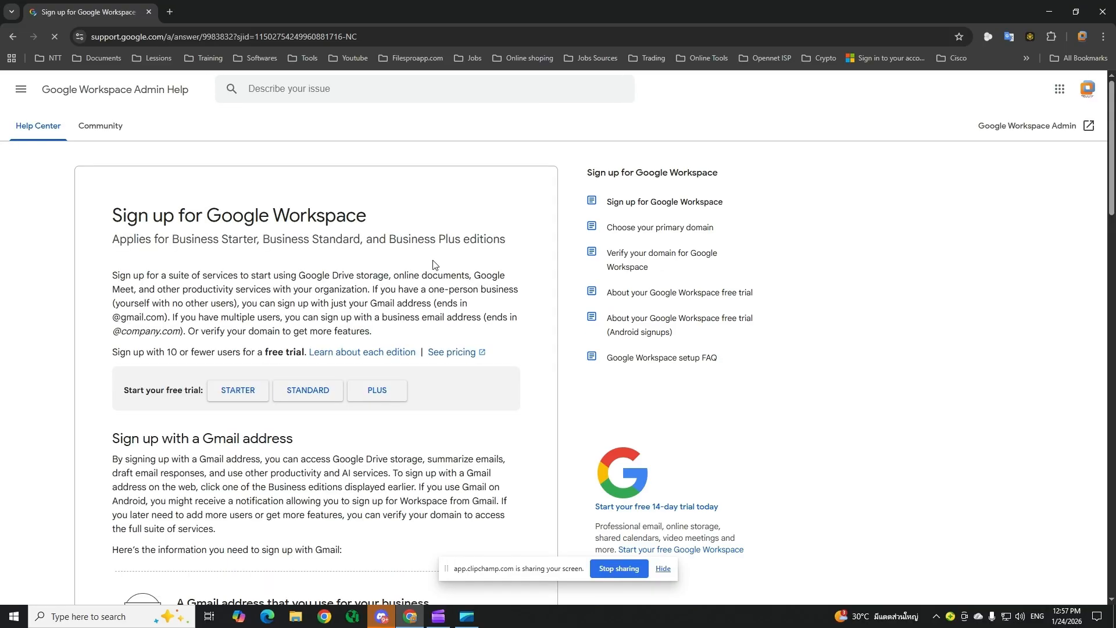
{"action": "scroll", "coordinate": [406, 303], "scroll_direction": "down", "scroll_amount": 2}
{"action": "scroll", "coordinate": [251, 290], "scroll_direction": "up", "scroll_amount": 1}
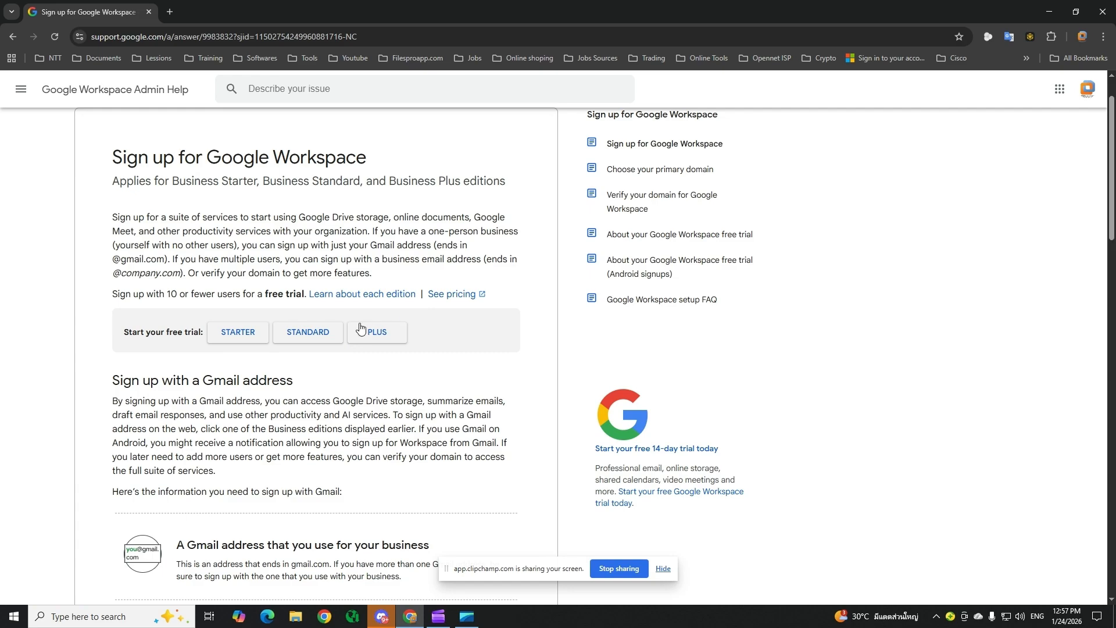
{"action": "left_click", "coordinate": [240, 336]}
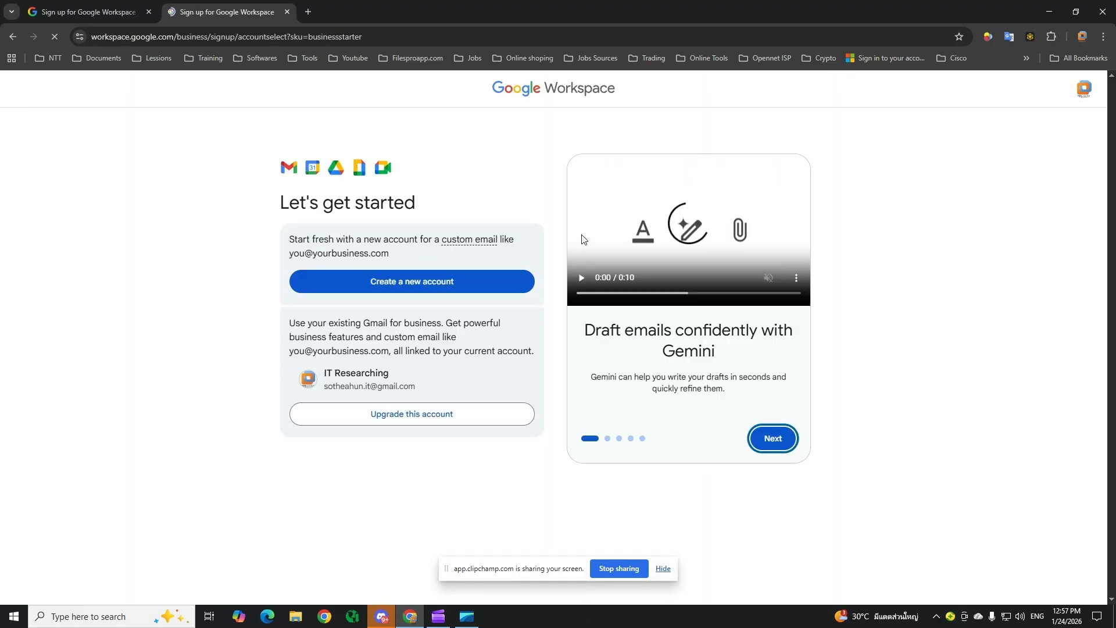
- Create a new account for business Shun_Tech with 2 - 9 employees in Thailand
{"action": "left_click", "coordinate": [421, 287]}
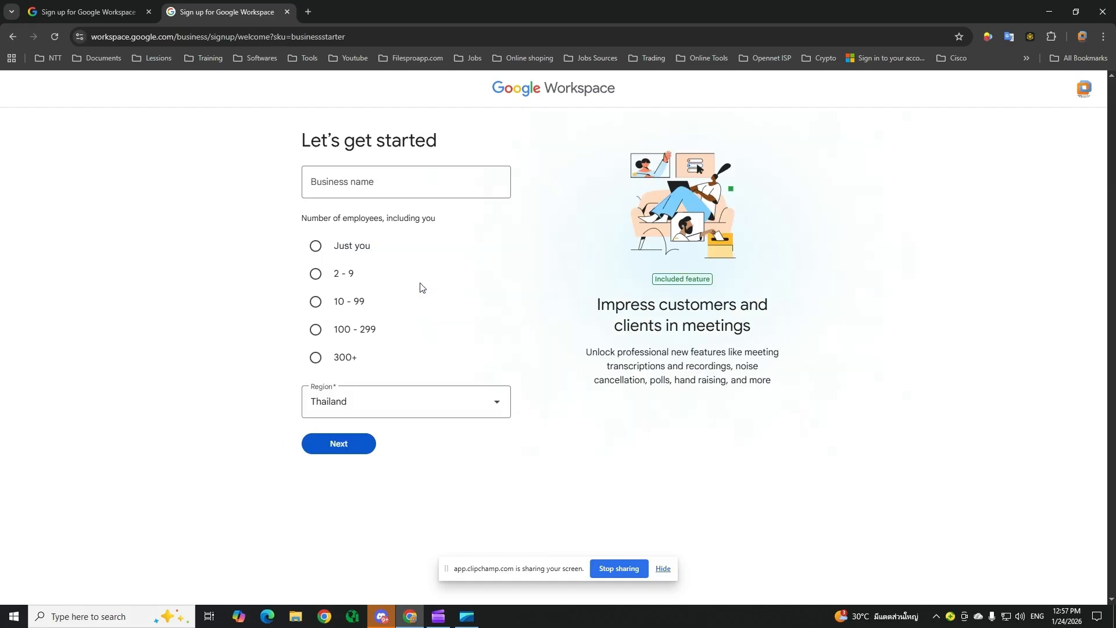
{"action": "left_click", "coordinate": [378, 178]}
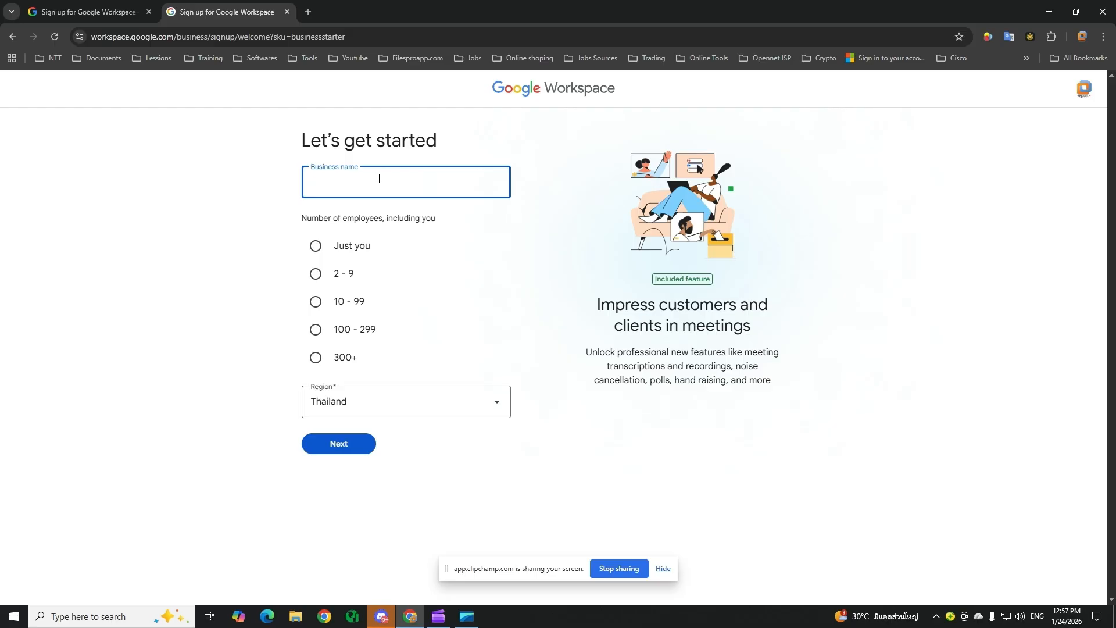
{"action": "type", "text": "Shun_Tech"}
{"action": "key", "text": "Tab"}
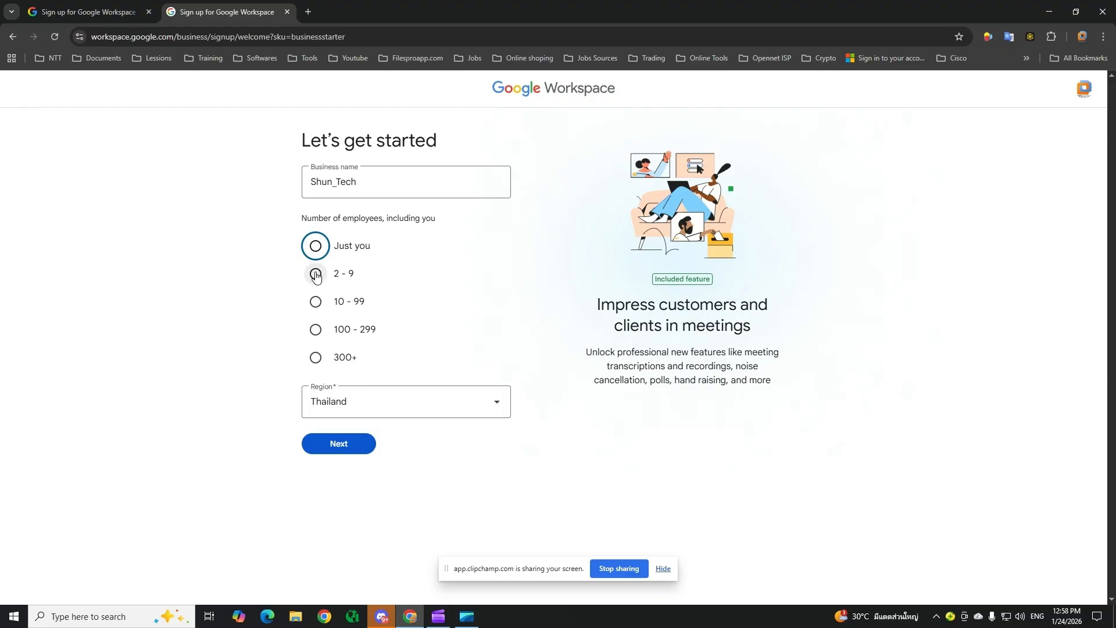
{"action": "left_click", "coordinate": [316, 276]}
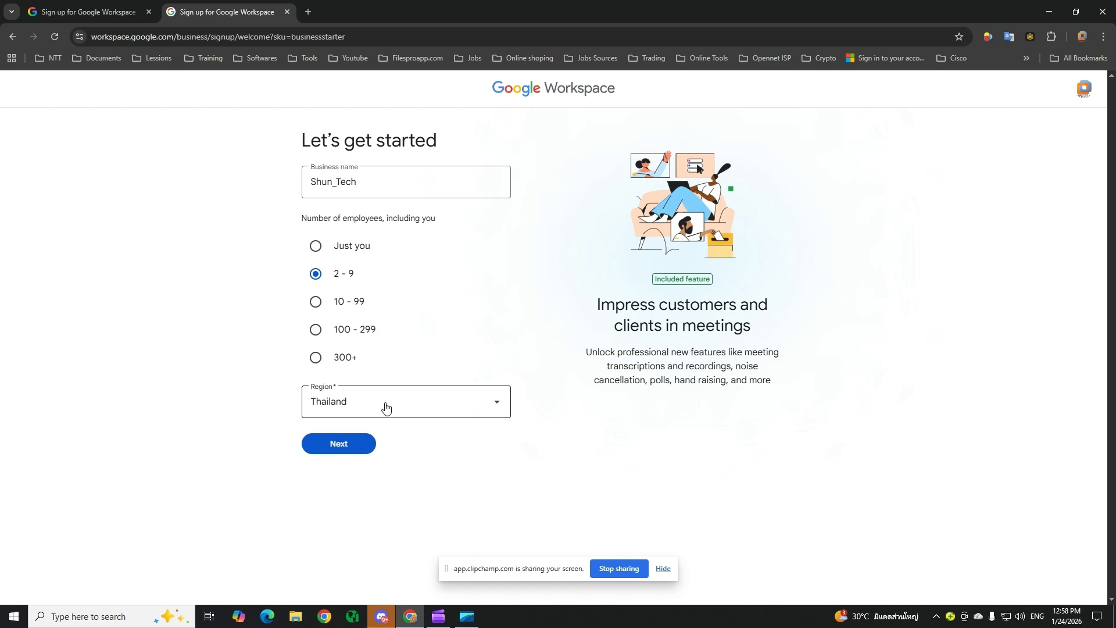
{"action": "left_click", "coordinate": [350, 445]}
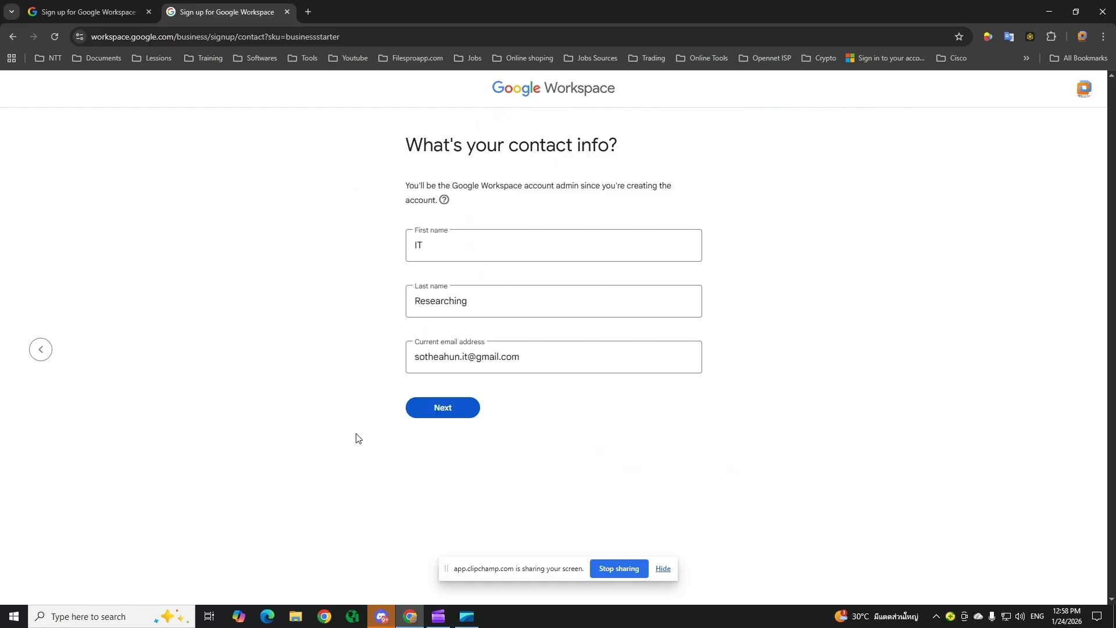
- Replace the autofilled first and last name with the admin's own name
{"action": "left_click", "coordinate": [480, 240]}
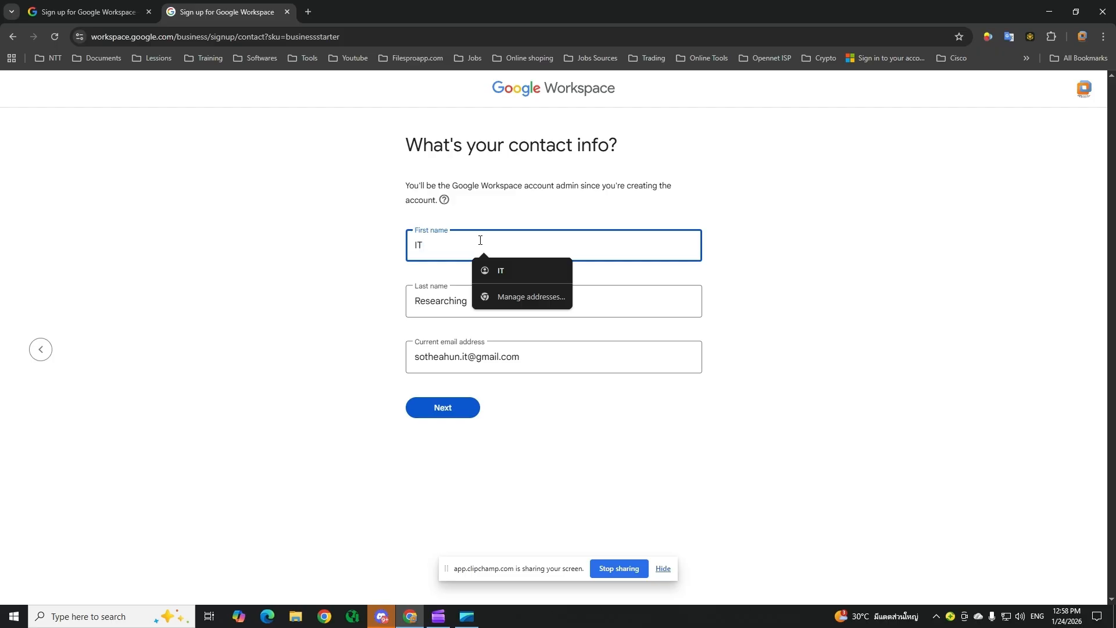
{"action": "key", "text": "BackSpace"}
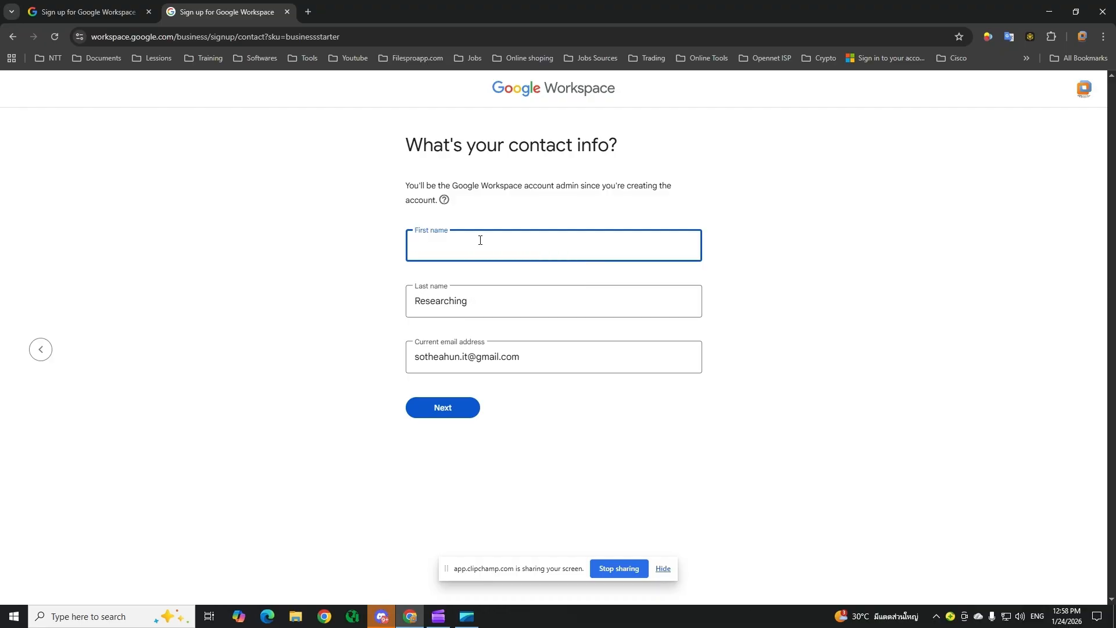
{"action": "key", "text": "Tab"}
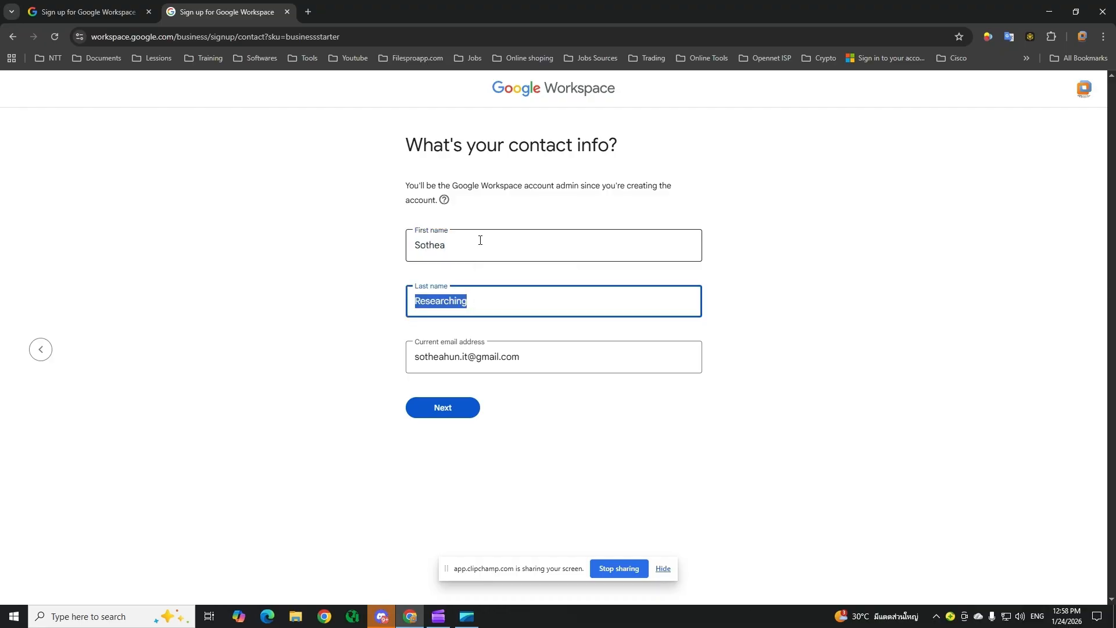
{"action": "type", "text": "Hun"}
{"action": "key", "text": "Tab"}
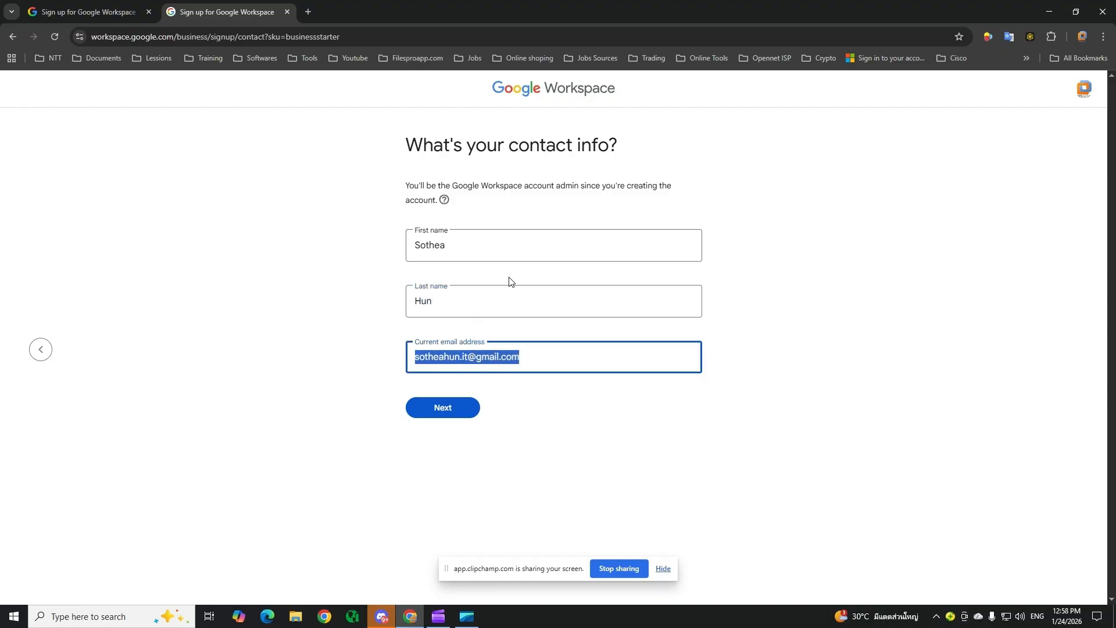
- Keep the current email address and submit the contact details
{"action": "left_click", "coordinate": [561, 420]}
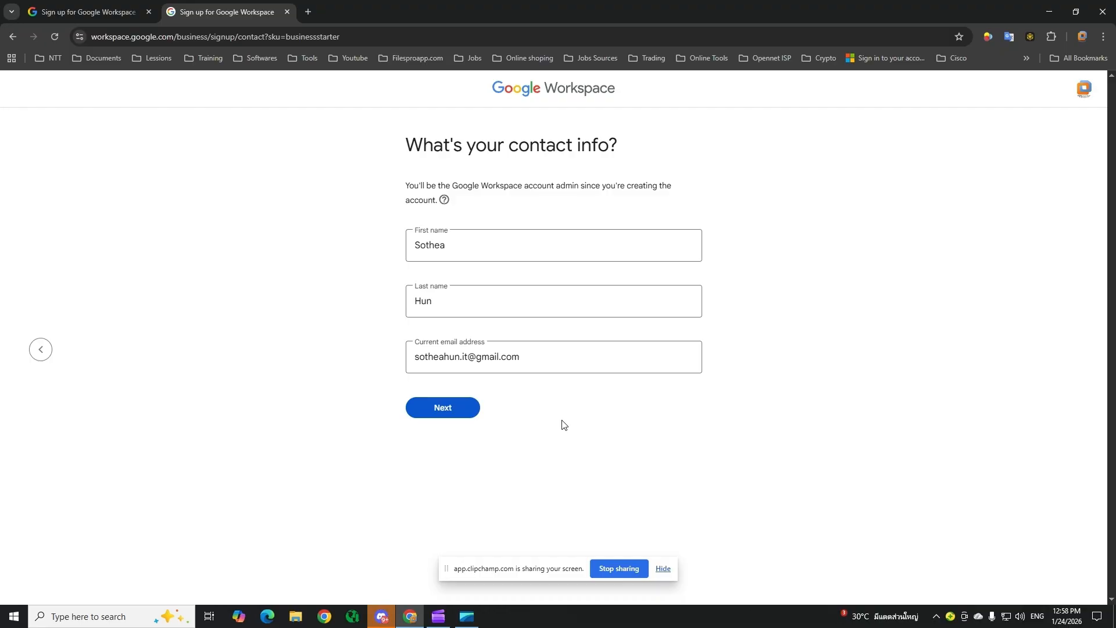
{"action": "left_click", "coordinate": [527, 360]}
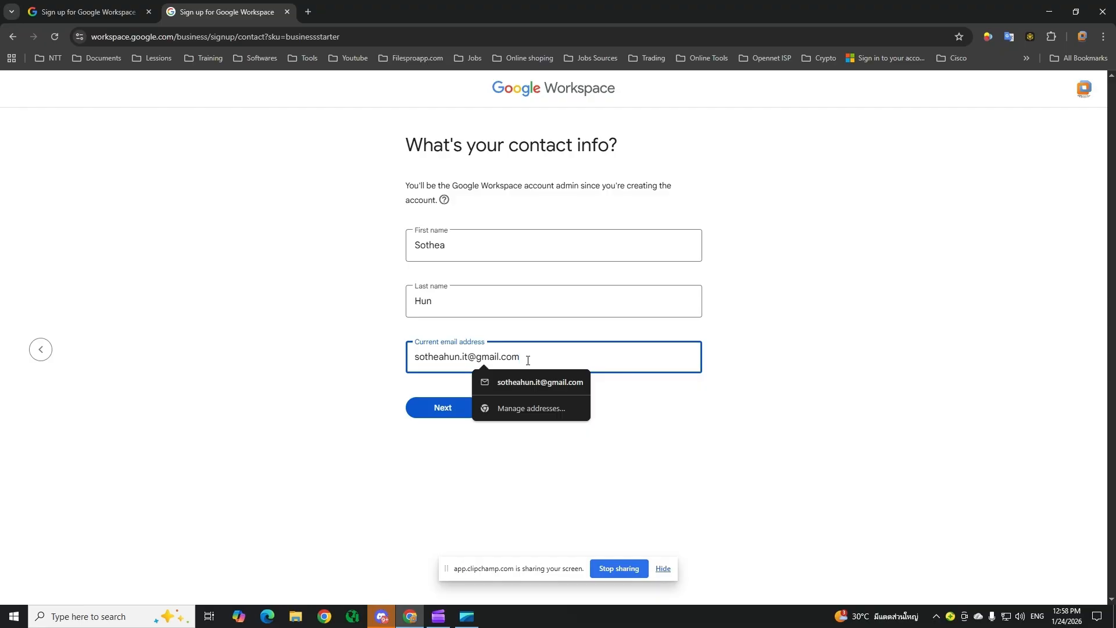
{"action": "left_click", "coordinate": [641, 407]}
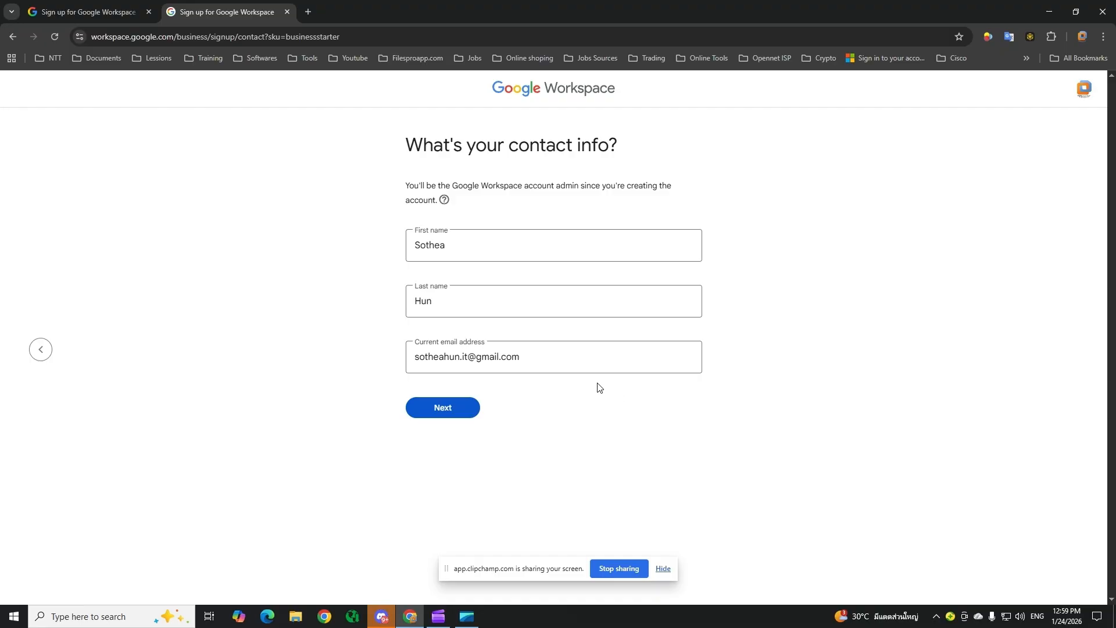
{"action": "left_click", "coordinate": [443, 409]}
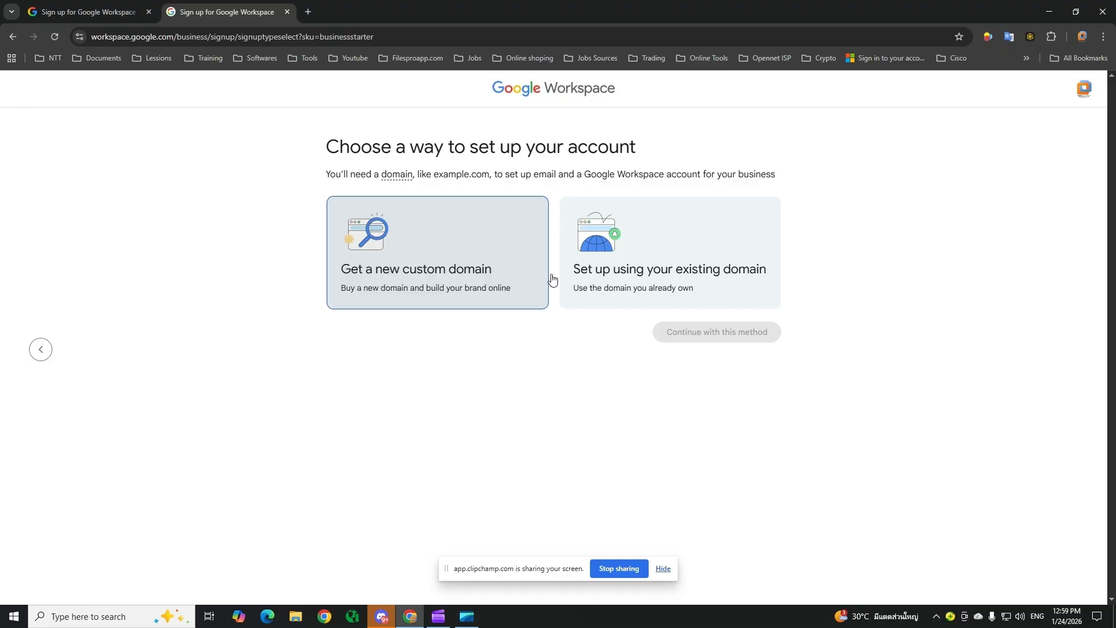
- Choose setup with an existing domain and enter filesproapp.com
{"action": "left_click", "coordinate": [678, 274]}
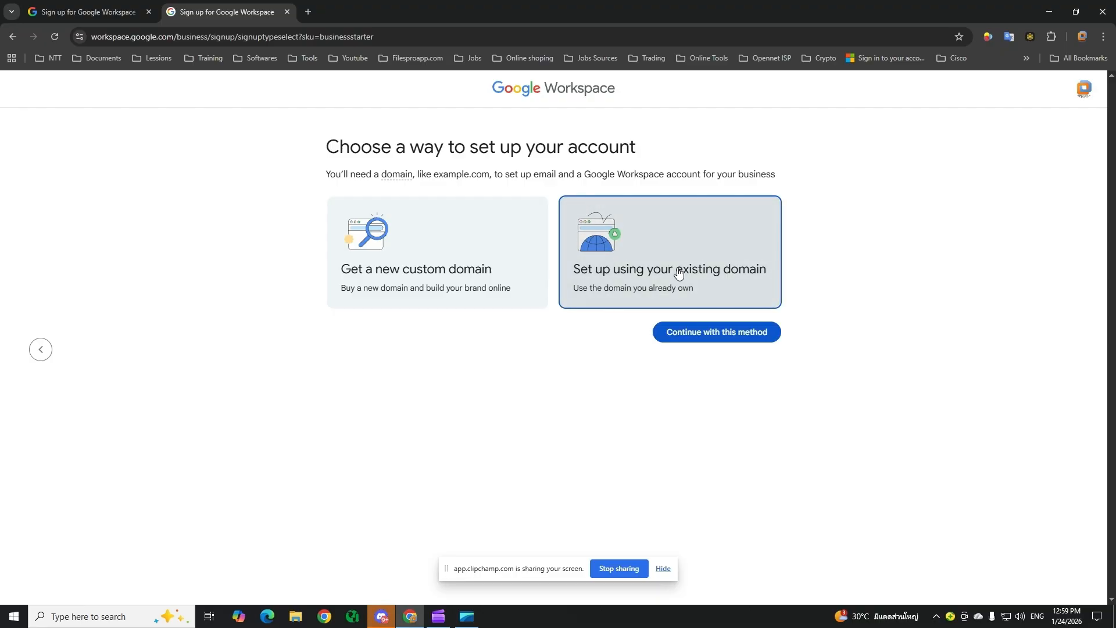
{"action": "left_click", "coordinate": [701, 336]}
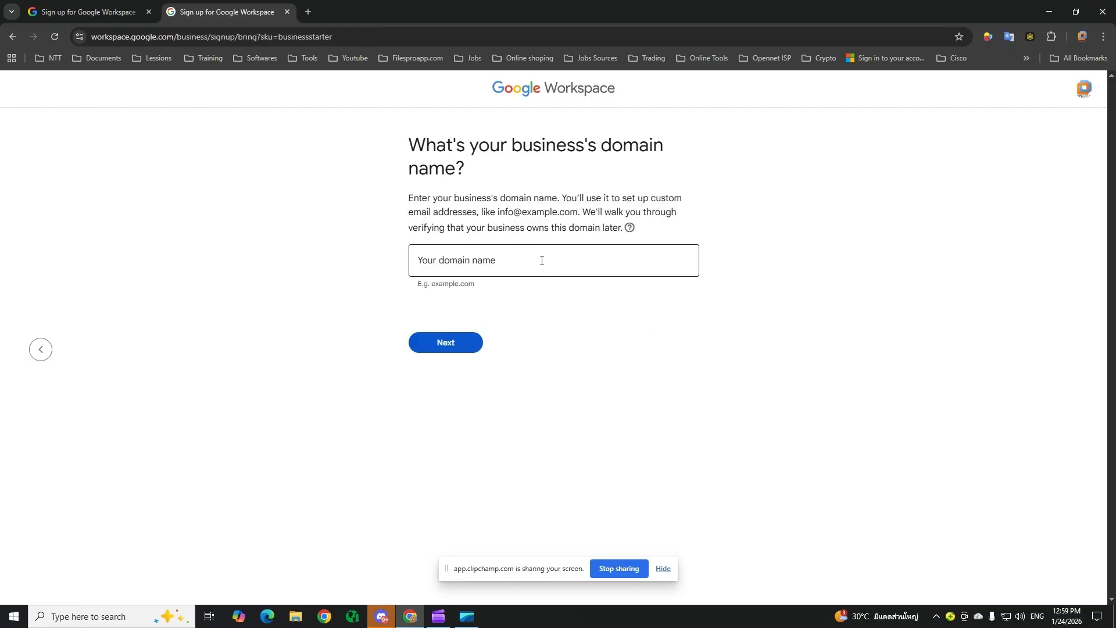
{"action": "left_click", "coordinate": [541, 260]}
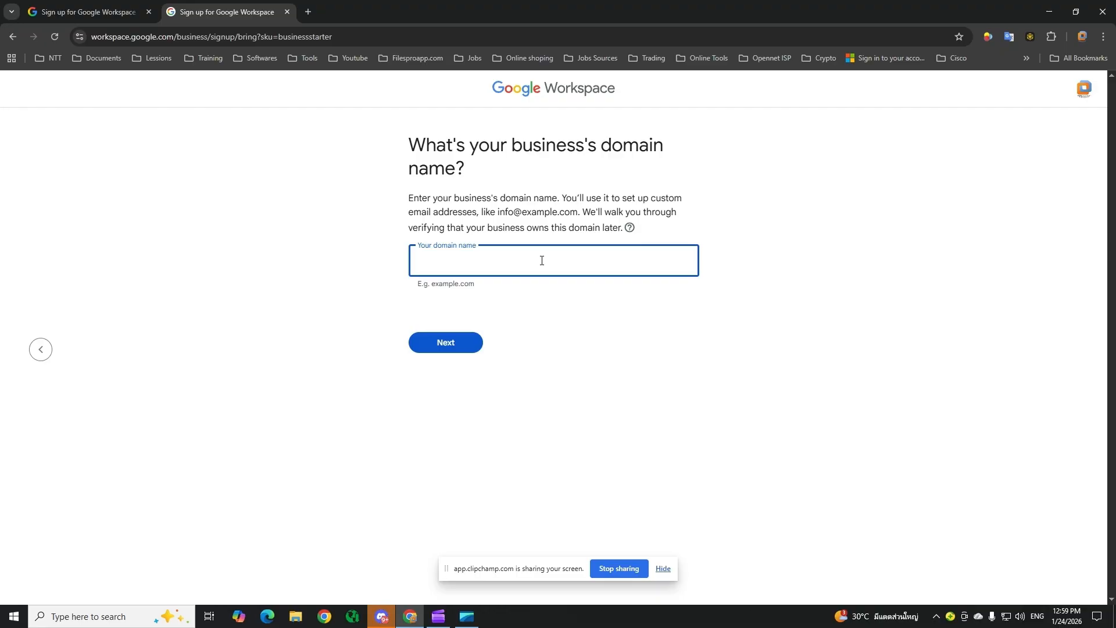
{"action": "type", "text": "filesproapp.com"}
{"action": "left_click", "coordinate": [453, 341]}
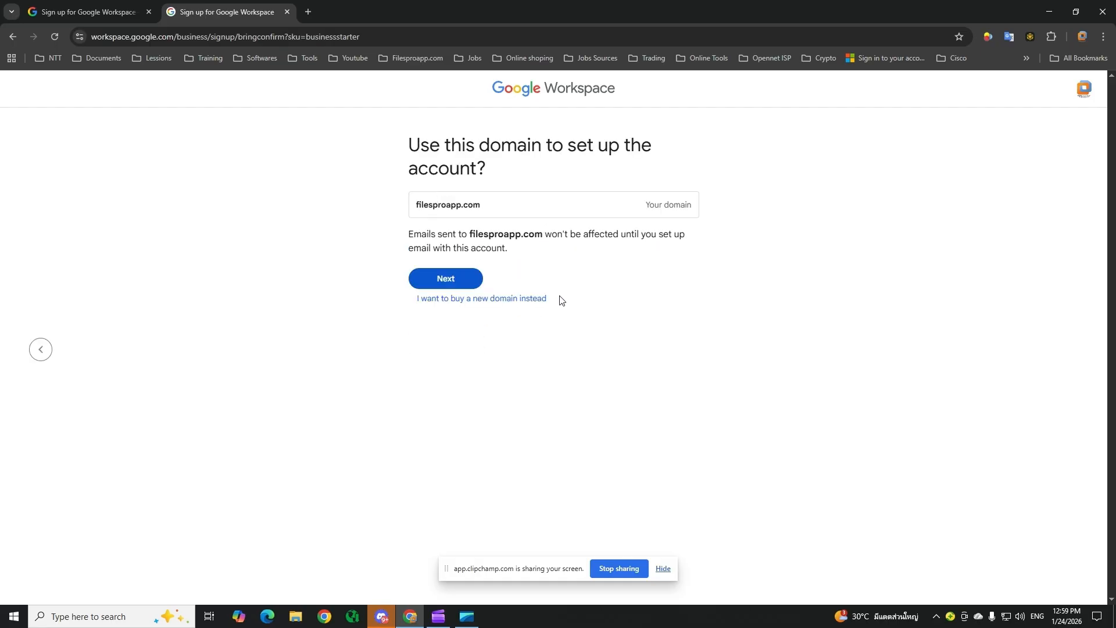
- Confirm filesproapp.com and enter the admin username and password
{"action": "left_click", "coordinate": [455, 284]}
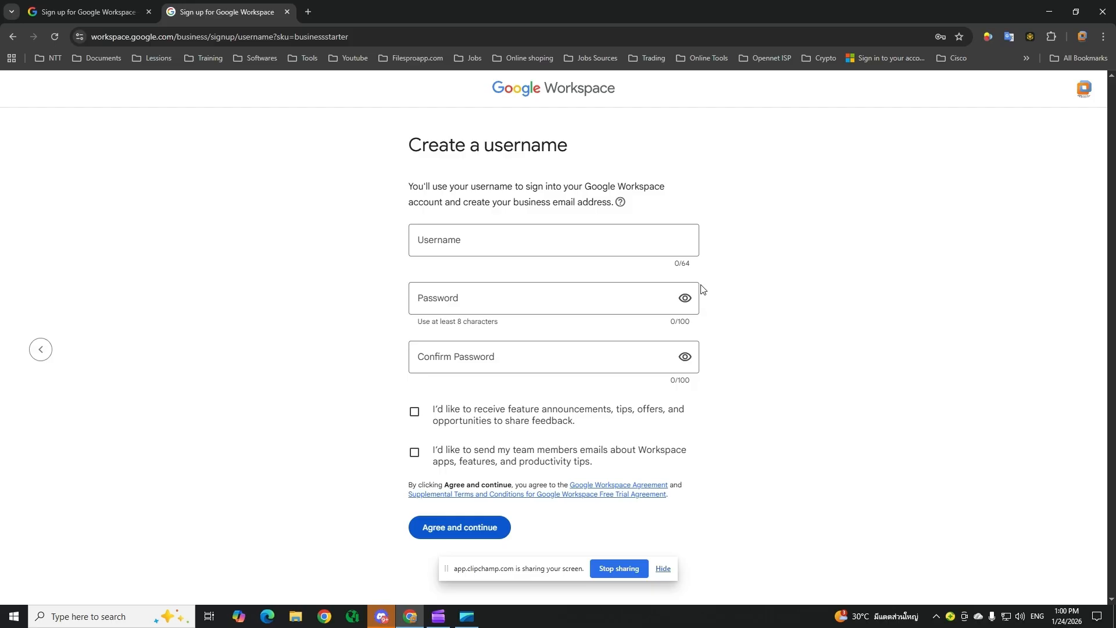
{"action": "left_click", "coordinate": [503, 239]}
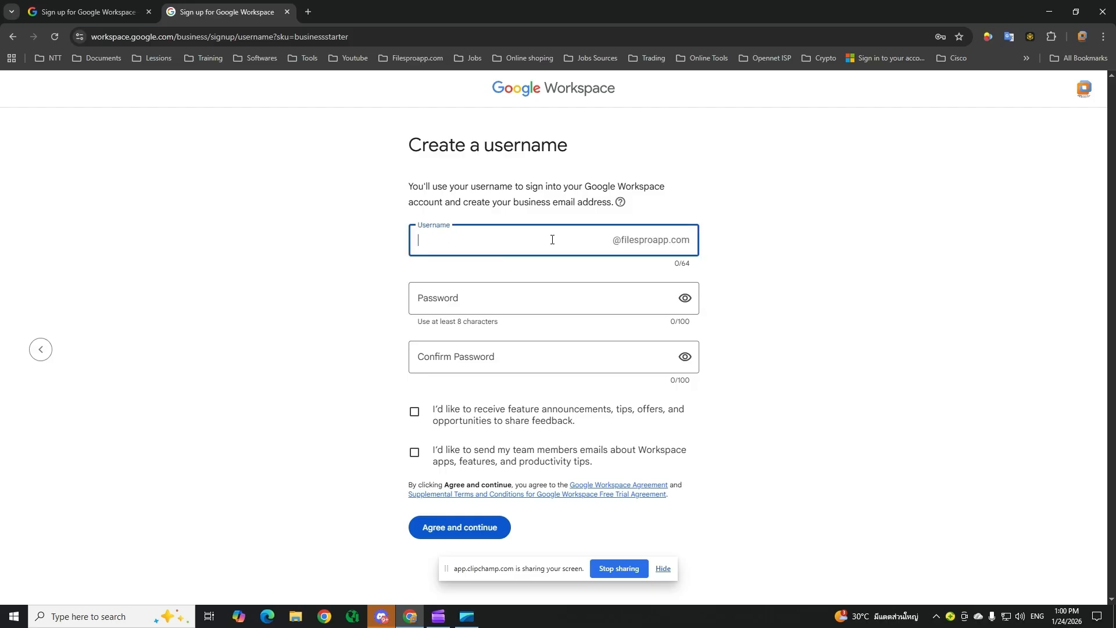
{"action": "left_click", "coordinate": [659, 240]}
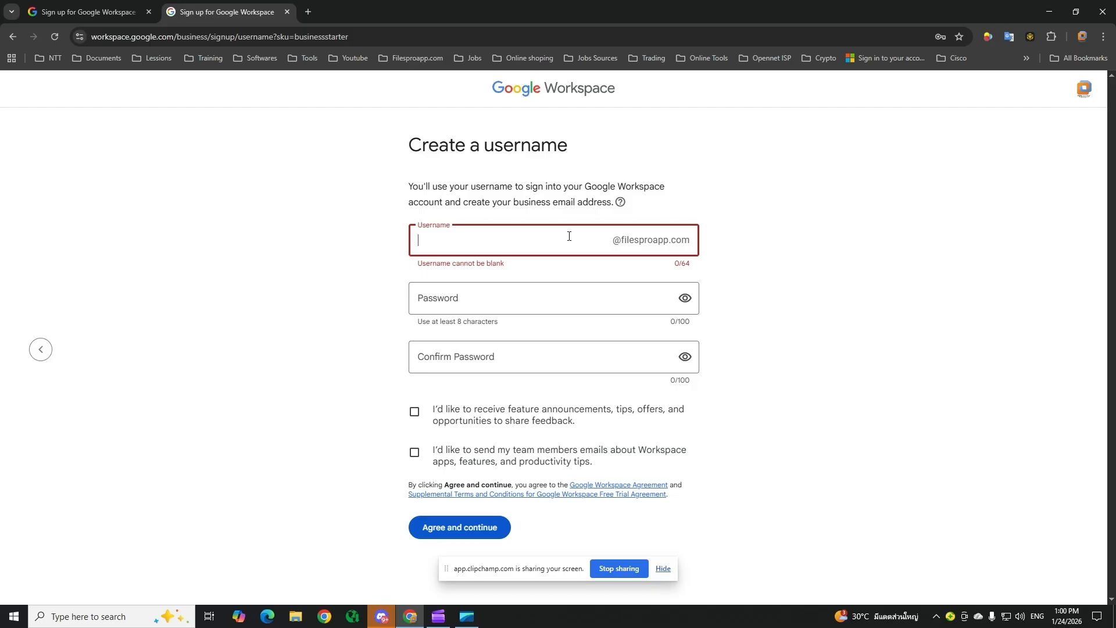
{"action": "key", "text": "Tab"}
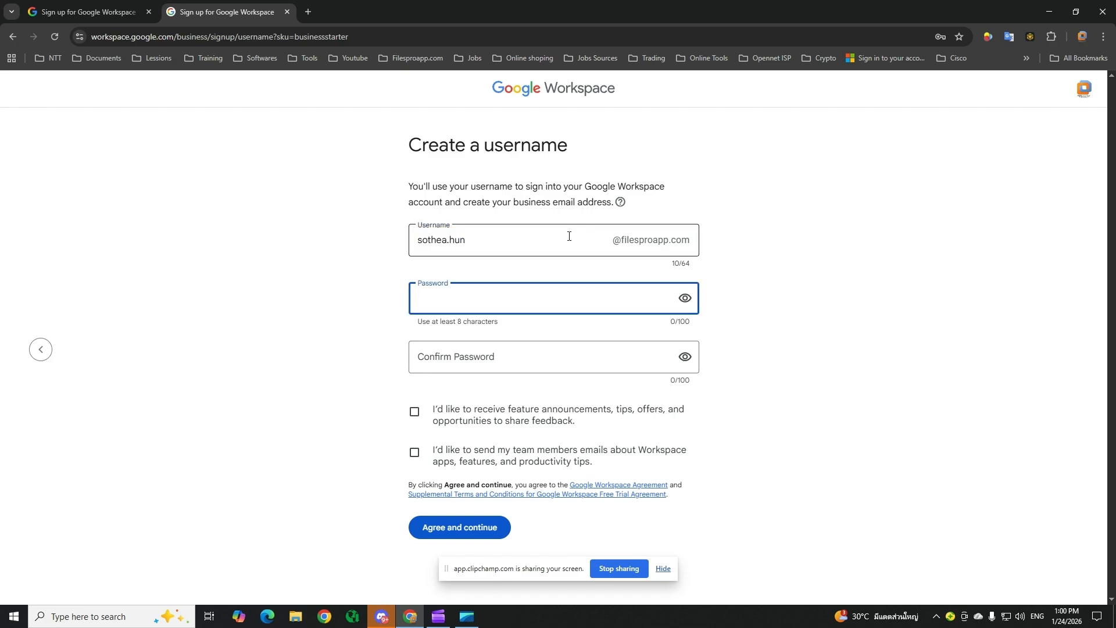
{"action": "type", "text": "************"}
{"action": "key", "text": "Tab"}
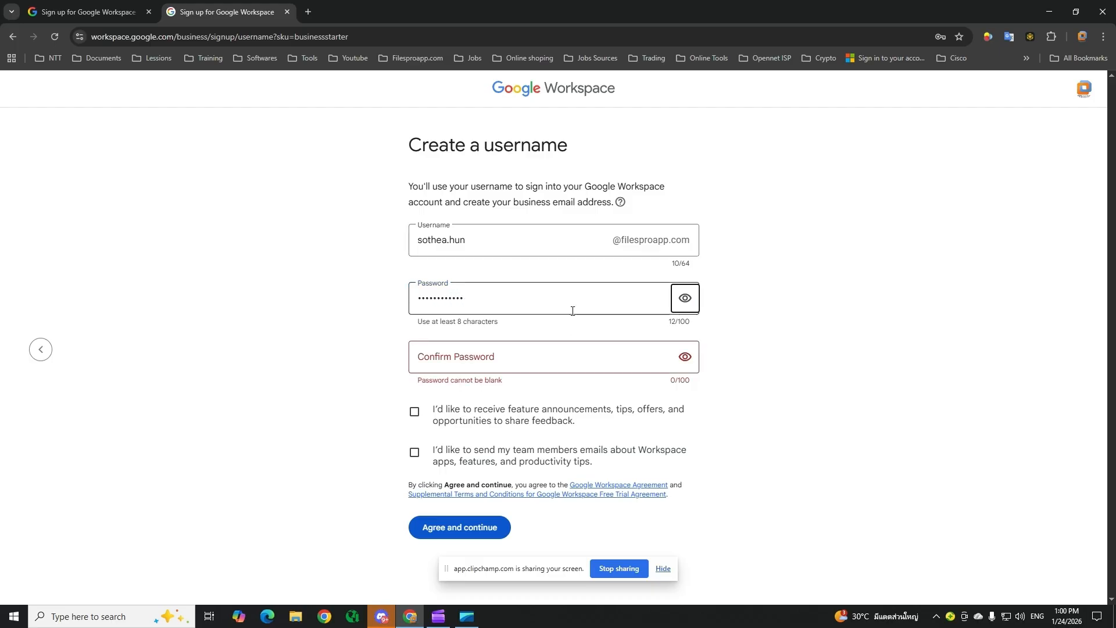
- Confirm the password, tick both opt-in boxes and accept the agreement
{"action": "left_click", "coordinate": [526, 352]}
{"action": "type", "text": "******"}
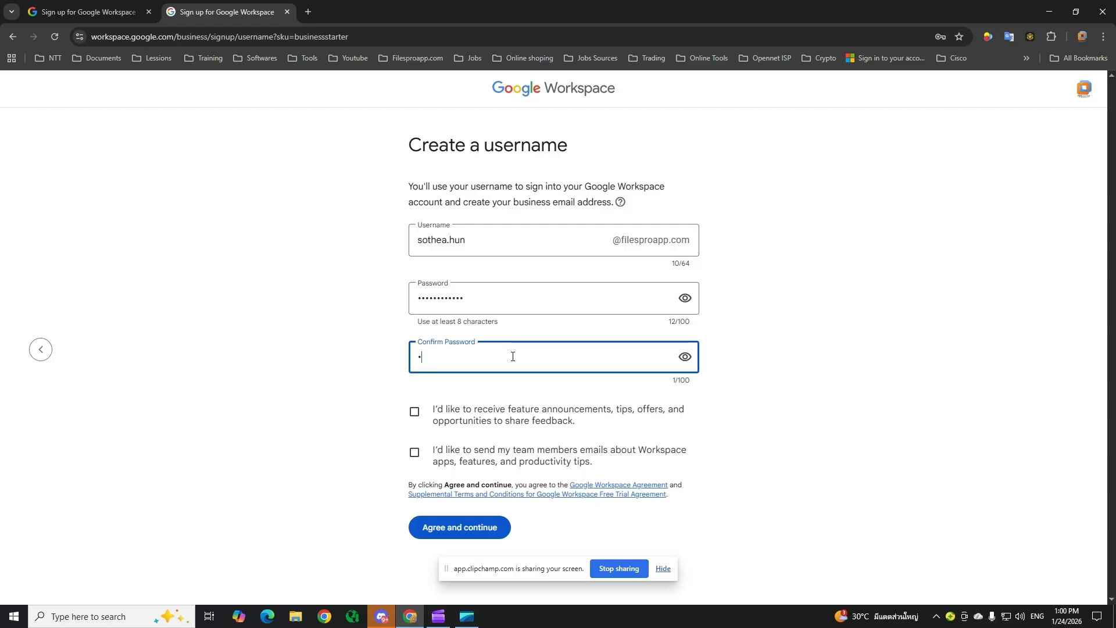
{"action": "key", "text": "BackSpace"}
{"action": "key", "text": "BackSpace"}
{"action": "key", "text": "BackSpace"}
{"action": "key", "text": "BackSpace"}
{"action": "key", "text": "BackSpace"}
{"action": "type", "text": "************"}
{"action": "left_click", "coordinate": [414, 411]}
{"action": "left_click", "coordinate": [414, 452]}
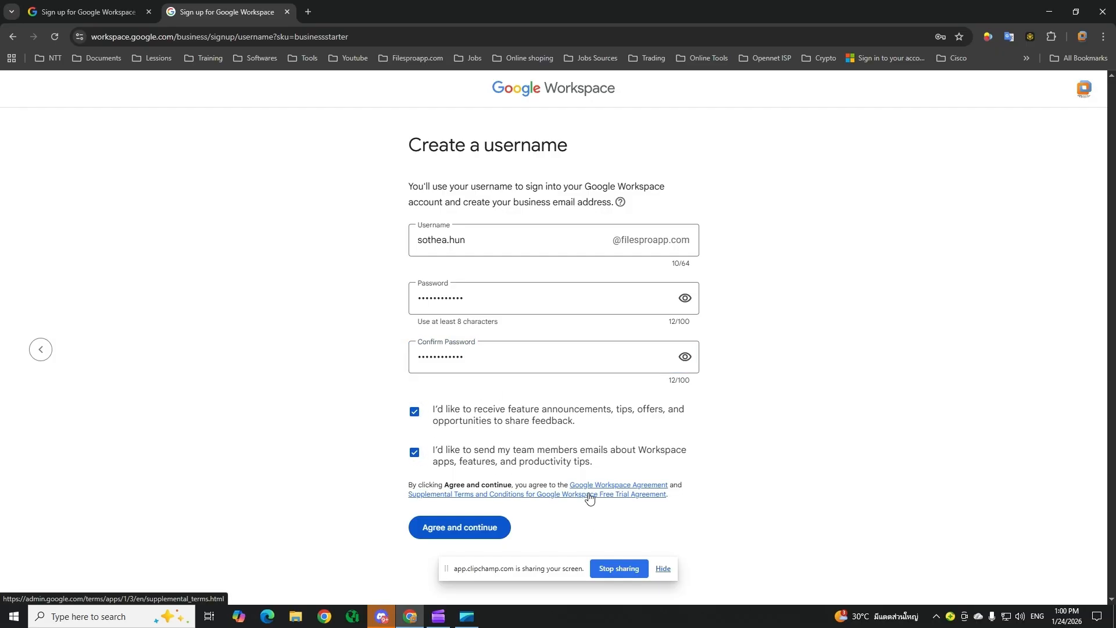
{"action": "left_click", "coordinate": [475, 530]}
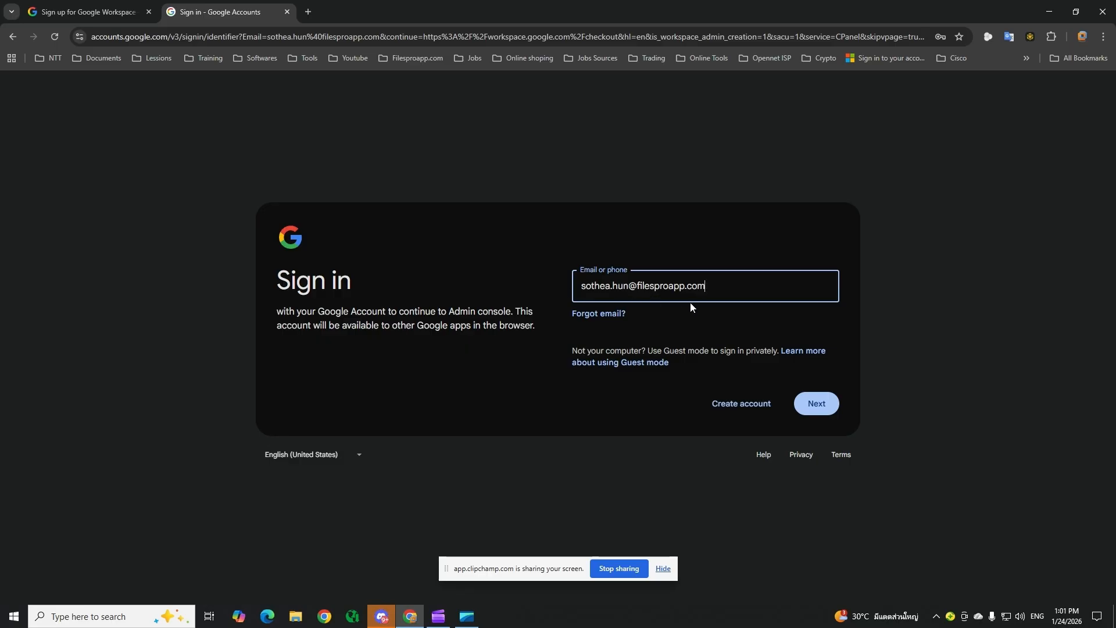
- Sign in to the new admin account with its password
{"action": "left_click", "coordinate": [814, 405]}
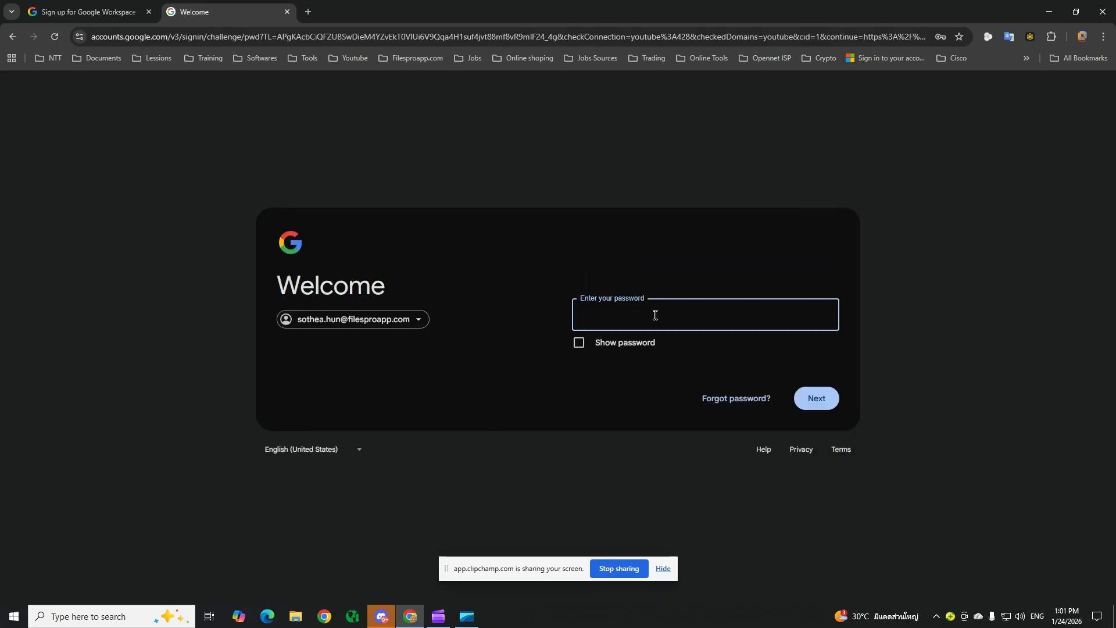
{"action": "type", "text": "••••••••••••"}
{"action": "left_click", "coordinate": [807, 392]}
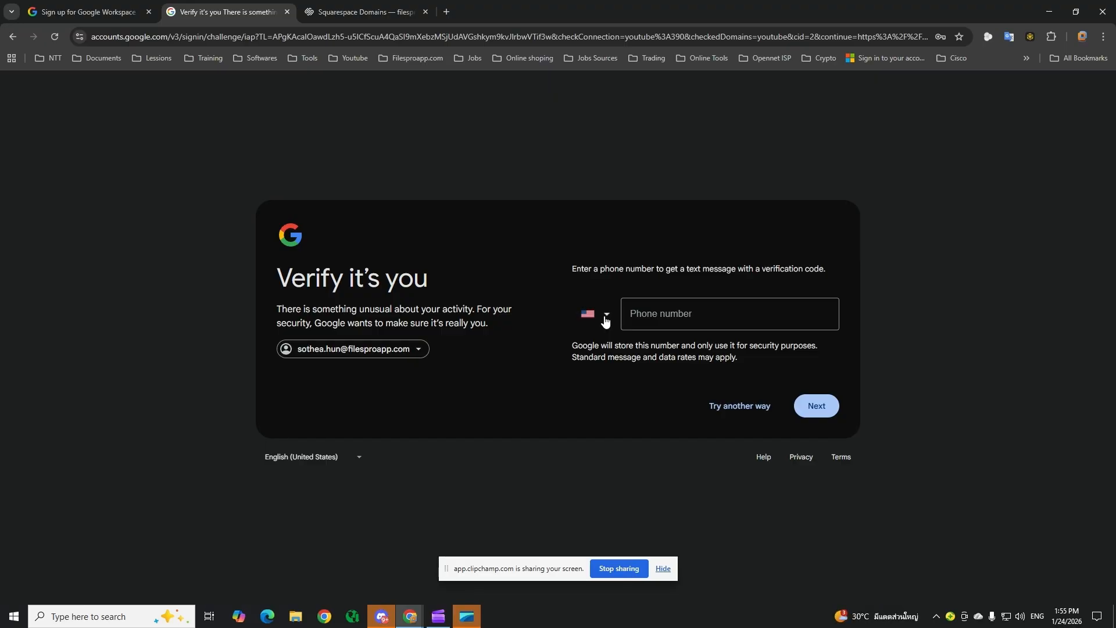
{"action": "left_click", "coordinate": [606, 322]}
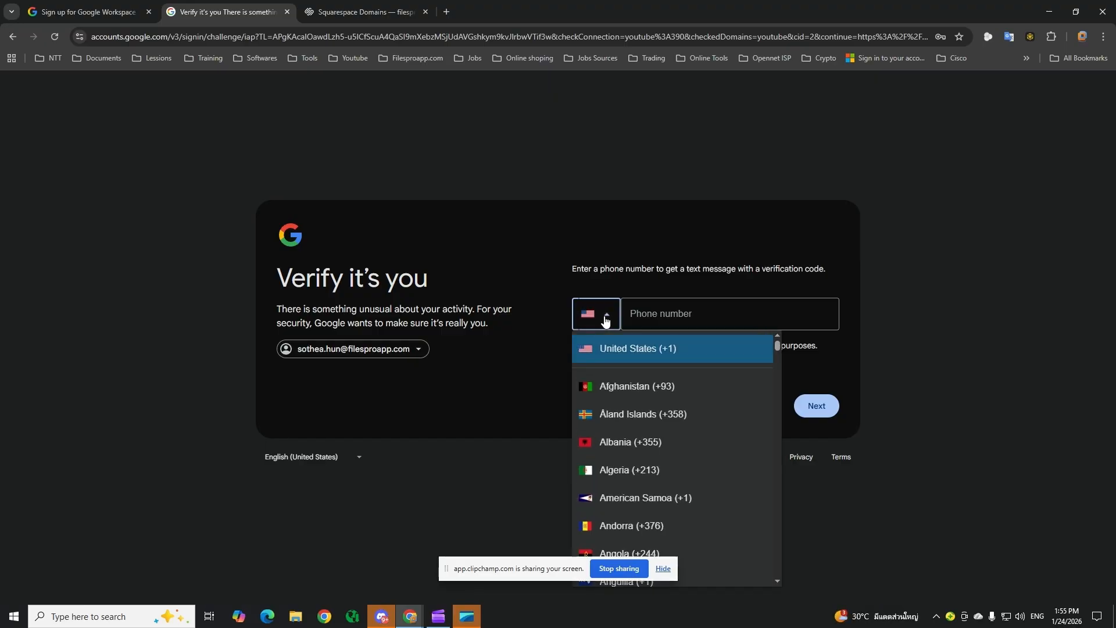
- Set the country code to Thailand (+66) and submit a phone number for verification
{"action": "scroll", "coordinate": [627, 430], "scroll_direction": "down", "scroll_amount": 3}
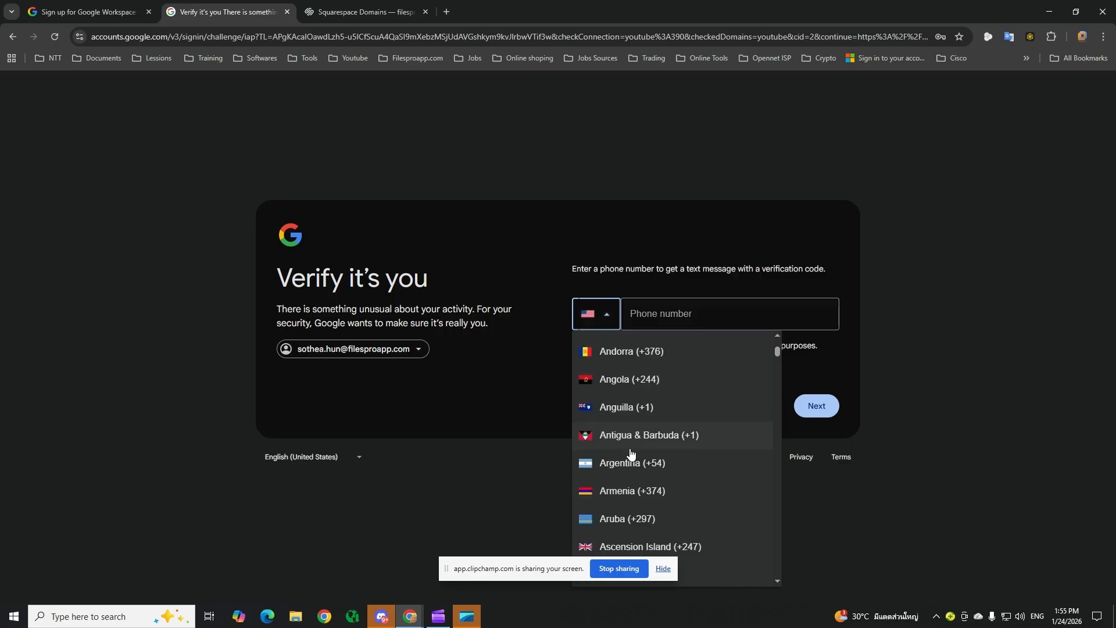
{"action": "scroll", "coordinate": [629, 430], "scroll_direction": "down", "scroll_amount": 5}
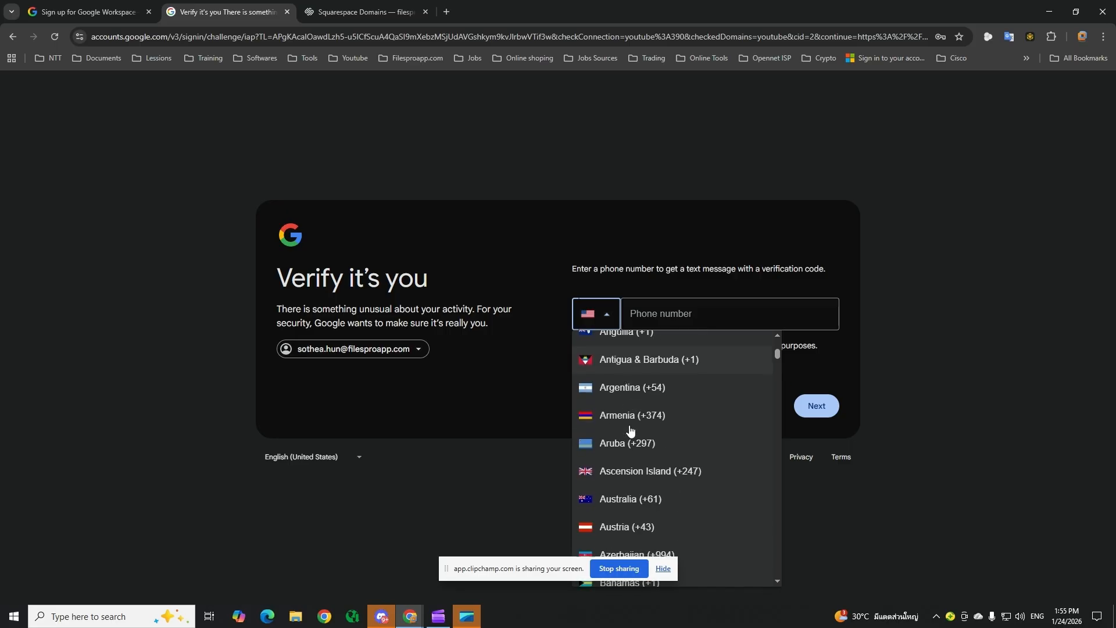
{"action": "scroll", "coordinate": [630, 430], "scroll_direction": "down", "scroll_amount": 2}
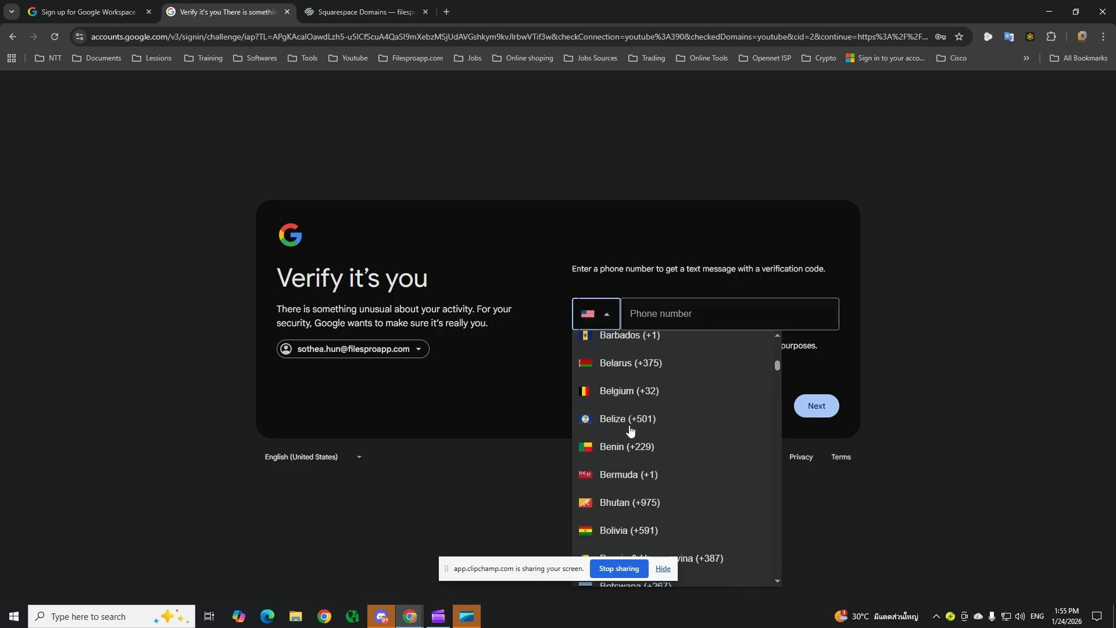
{"action": "key", "text": "t"}
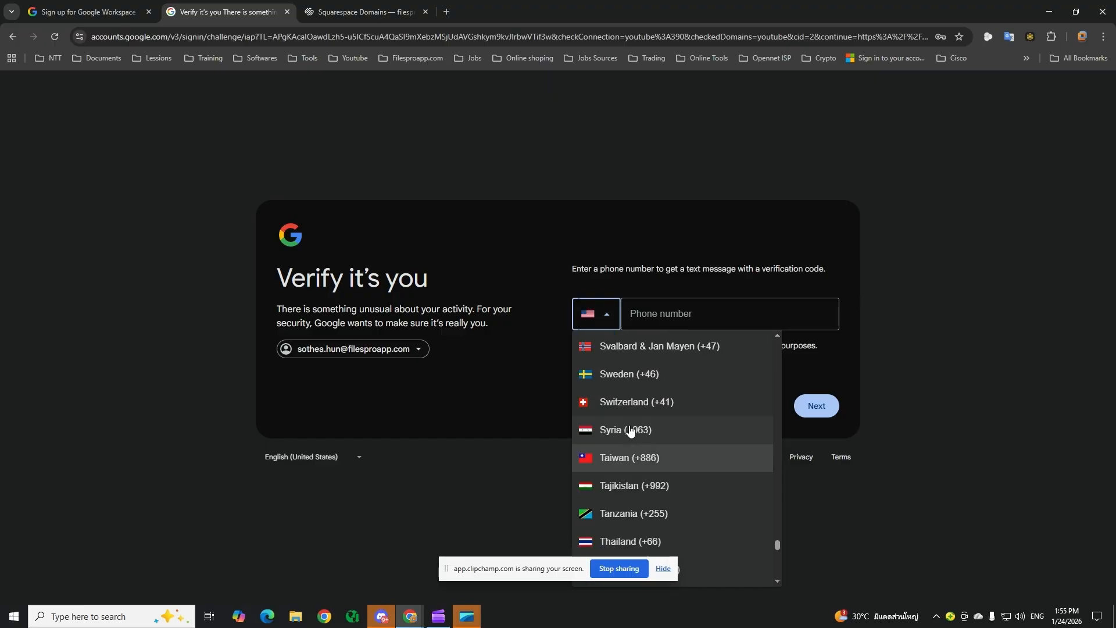
{"action": "left_click", "coordinate": [621, 541]}
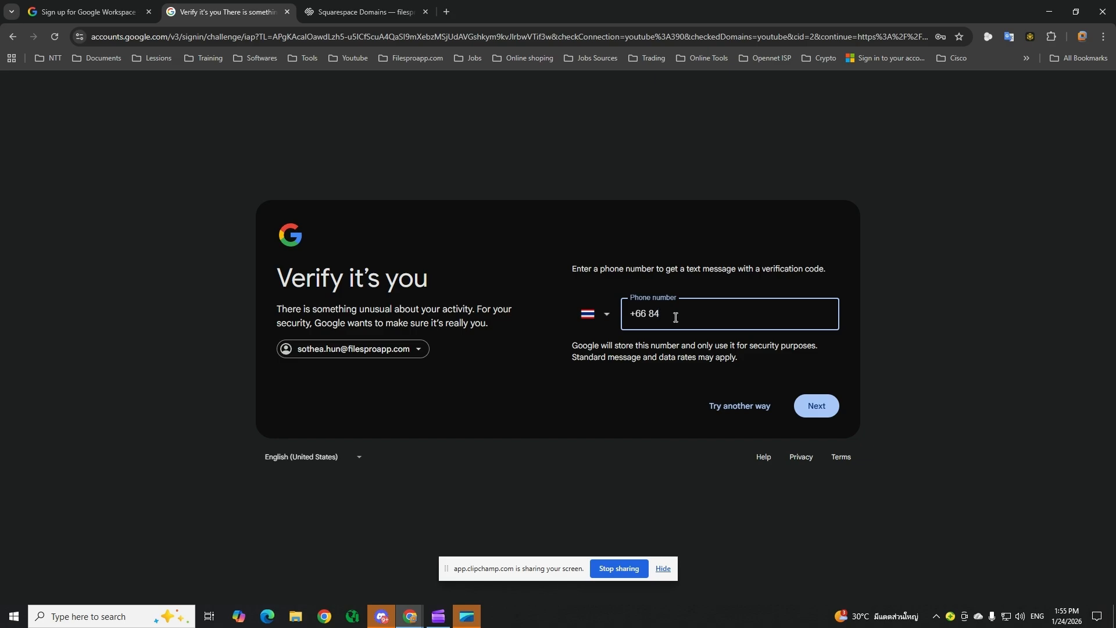
{"action": "left_click", "coordinate": [817, 403]}
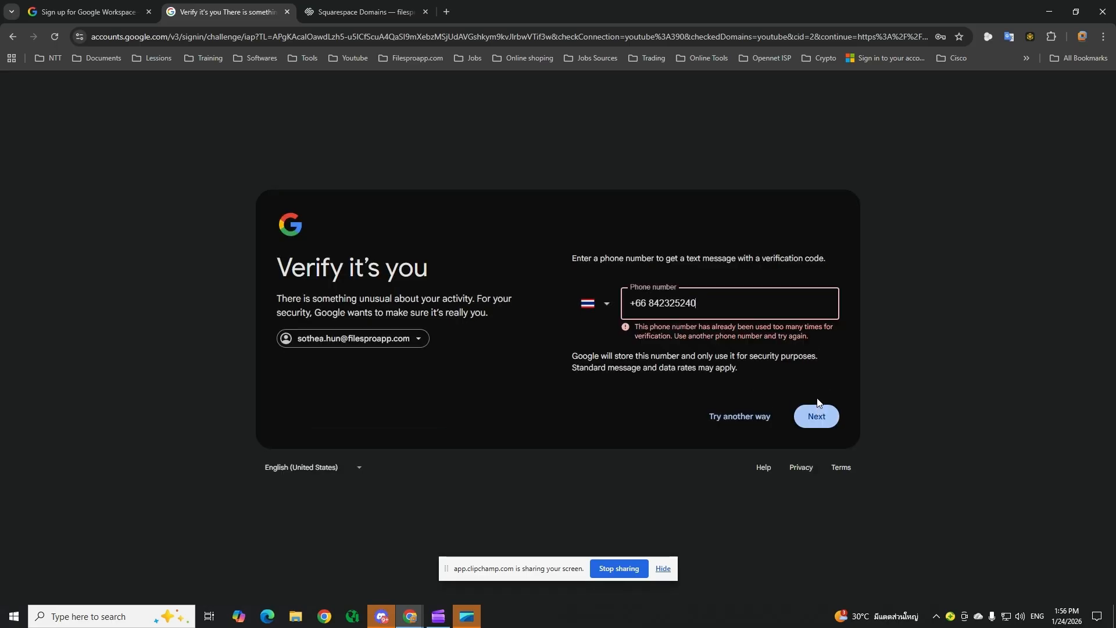
- Replace the rejected phone number with a different one and resubmit
{"action": "left_click_drag", "start_coordinate": [709, 305], "coordinate": [653, 306]}
{"action": "key", "text": "BackSpace"}
{"action": "key", "text": "BackSpace"}
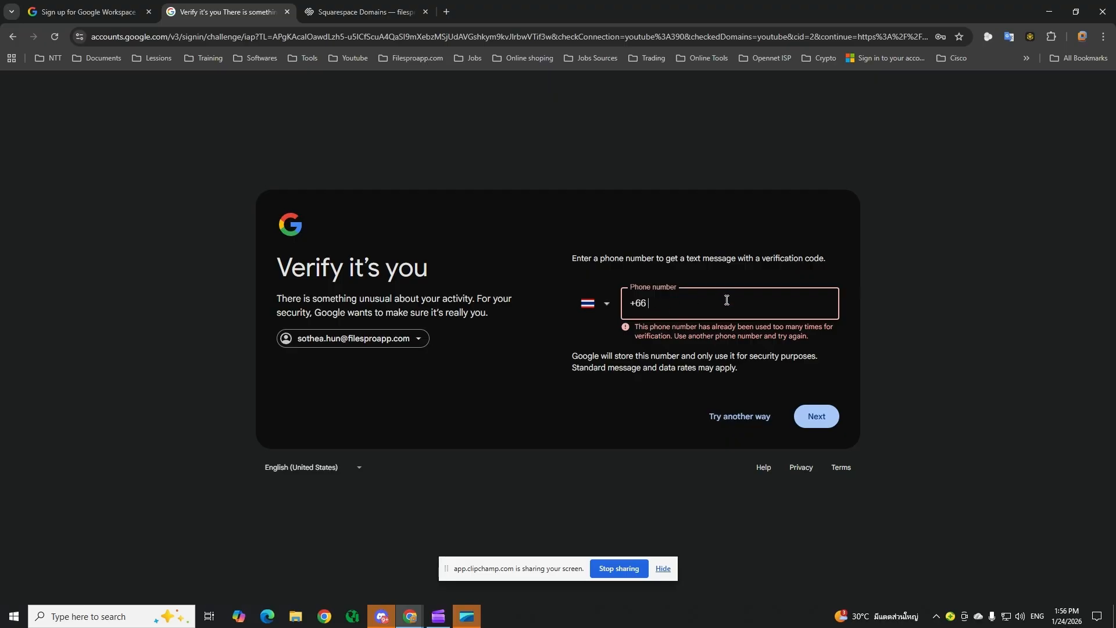
{"action": "left_click", "coordinate": [817, 420]}
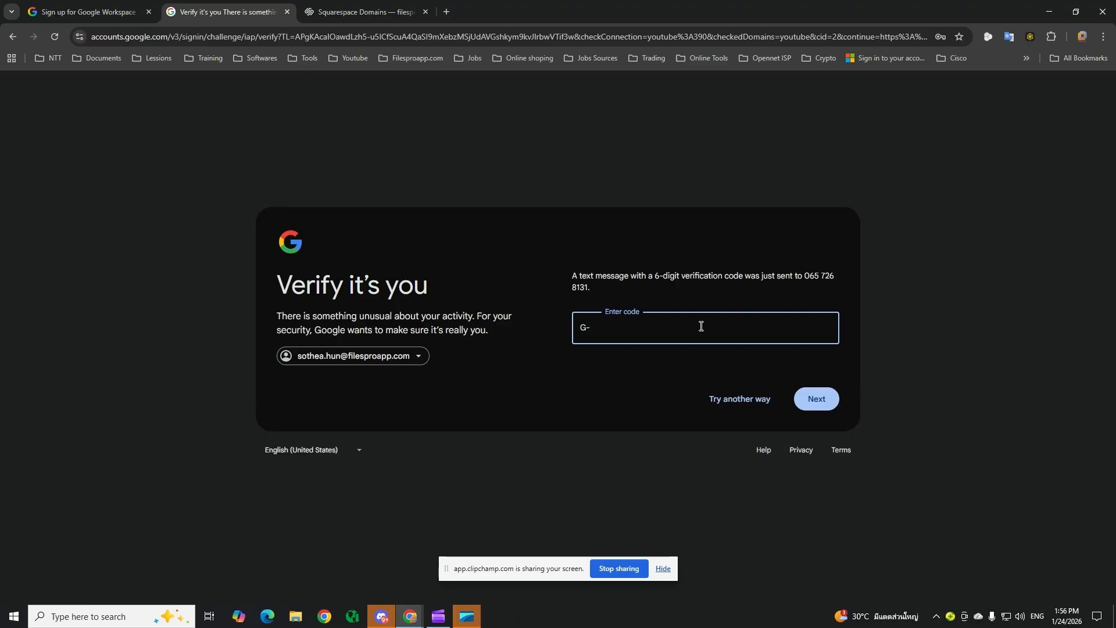
- Enter the texted verification code, accept the account terms and start the Business Starter trial
{"action": "left_click", "coordinate": [814, 398]}
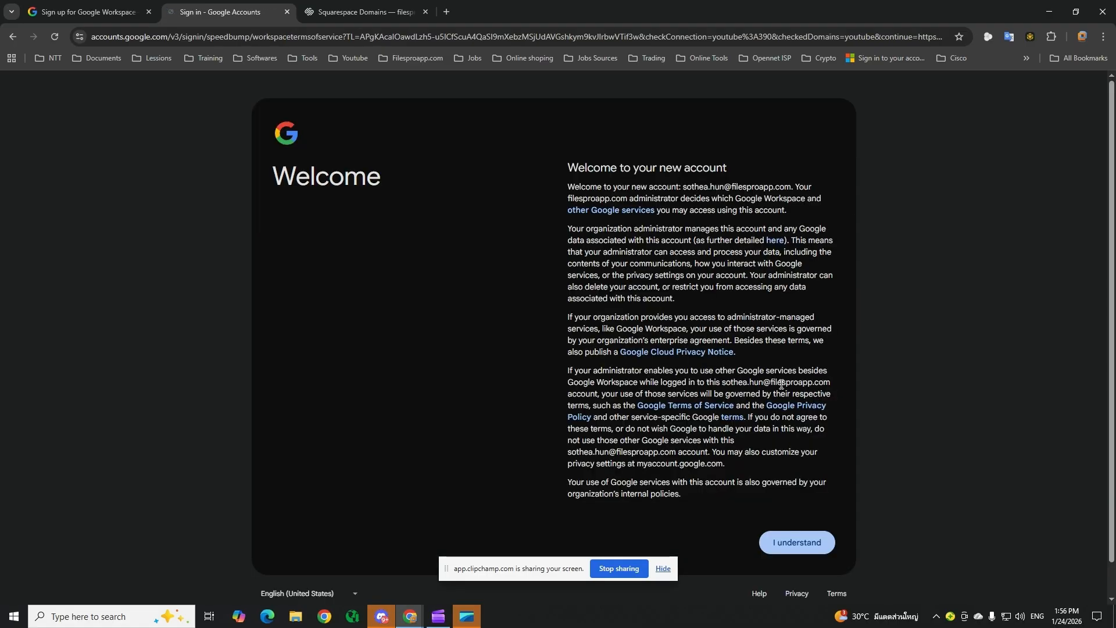
{"action": "scroll", "coordinate": [661, 441], "scroll_direction": "down", "scroll_amount": 1}
{"action": "left_click", "coordinate": [802, 510]}
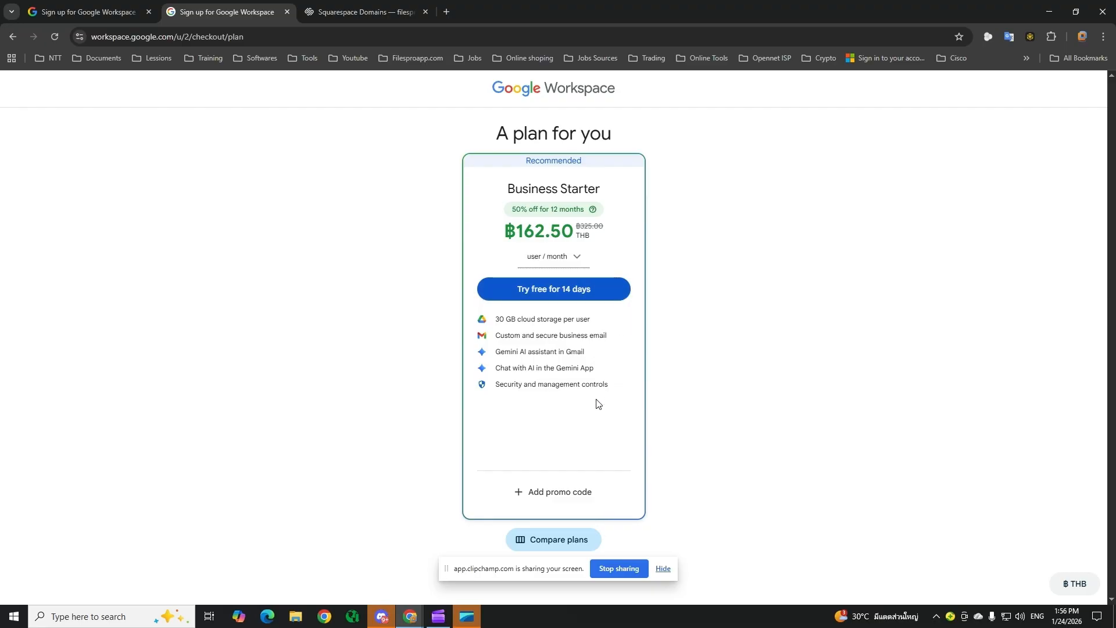
{"action": "left_click", "coordinate": [555, 289]}
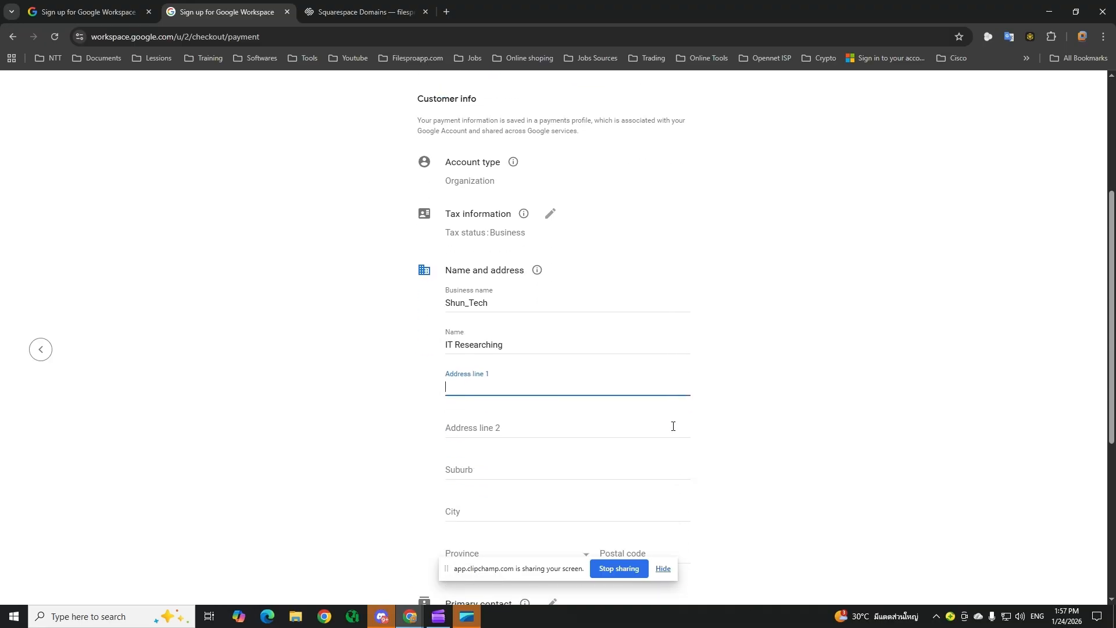
- Fill the checkout with the saved business address and the contact's full name, then add card details
{"action": "left_click", "coordinate": [536, 341]}
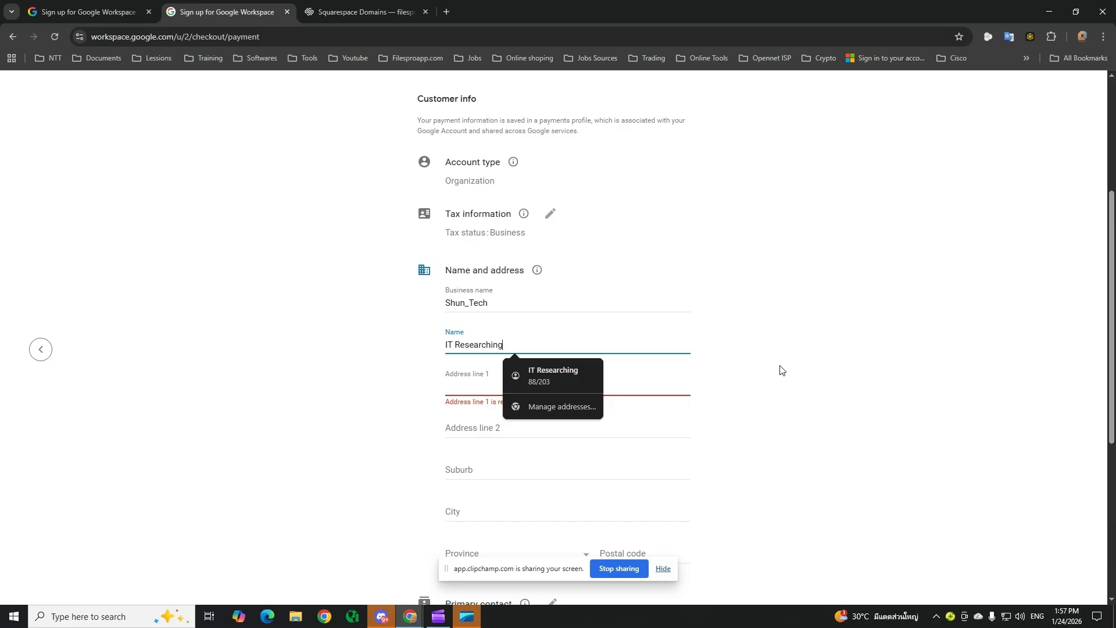
{"action": "left_click", "coordinate": [564, 374]}
{"action": "triple_click", "coordinate": [536, 345]}
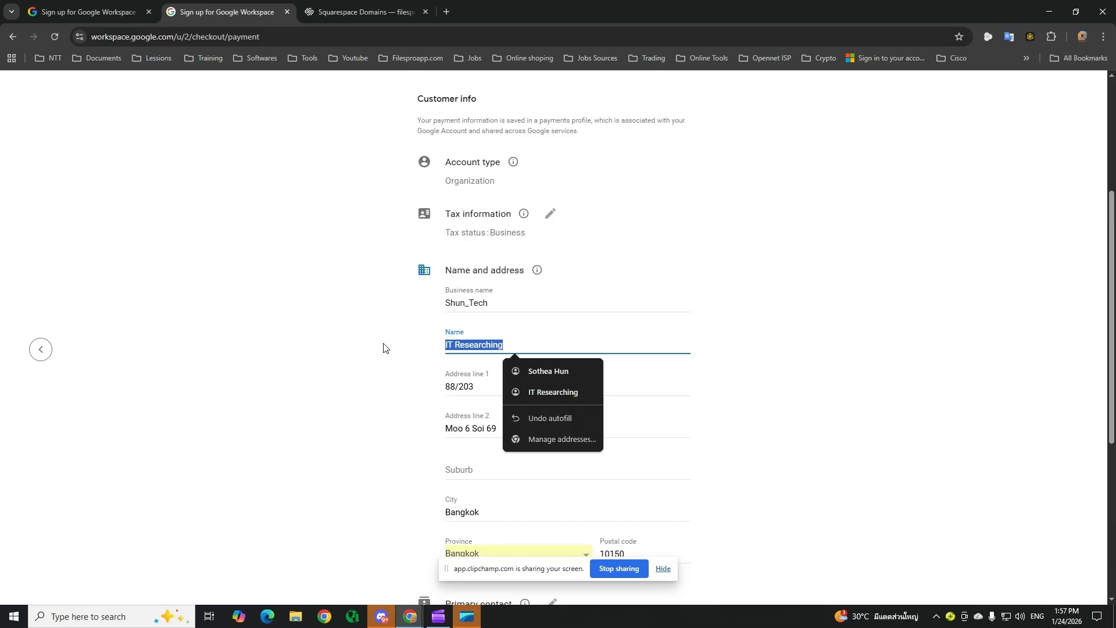
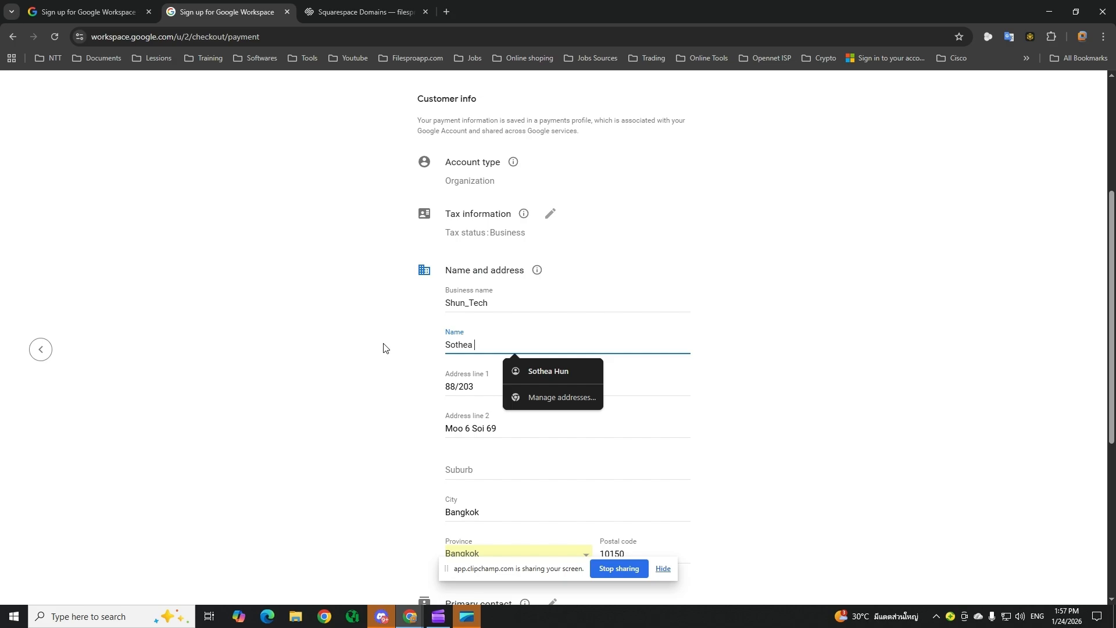
{"action": "left_click", "coordinate": [802, 400]}
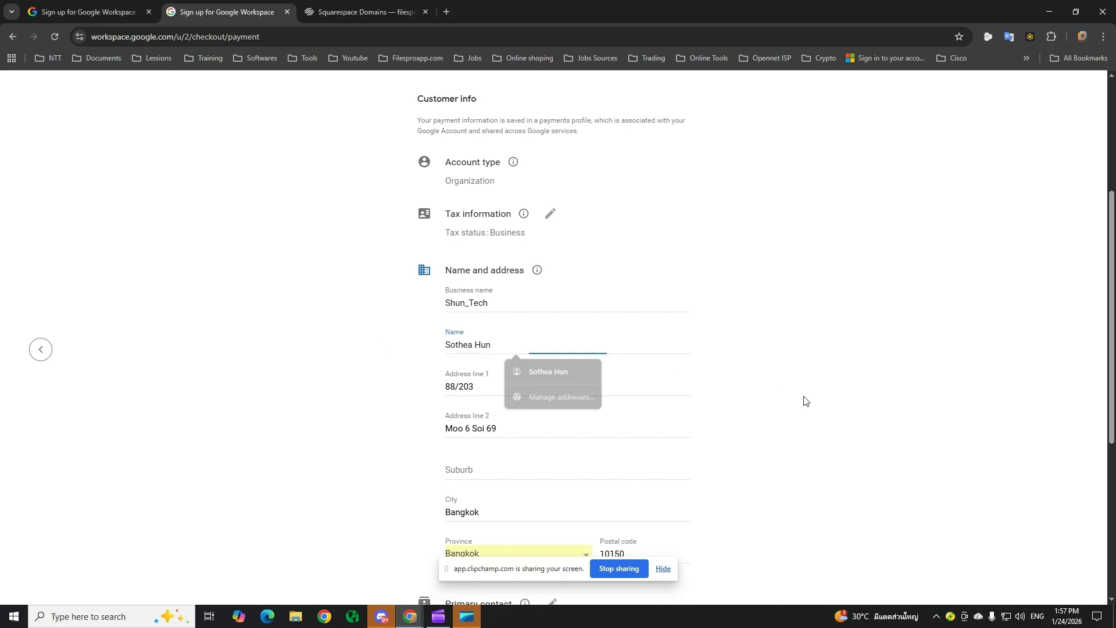
{"action": "scroll", "coordinate": [802, 401], "scroll_direction": "down", "scroll_amount": 4}
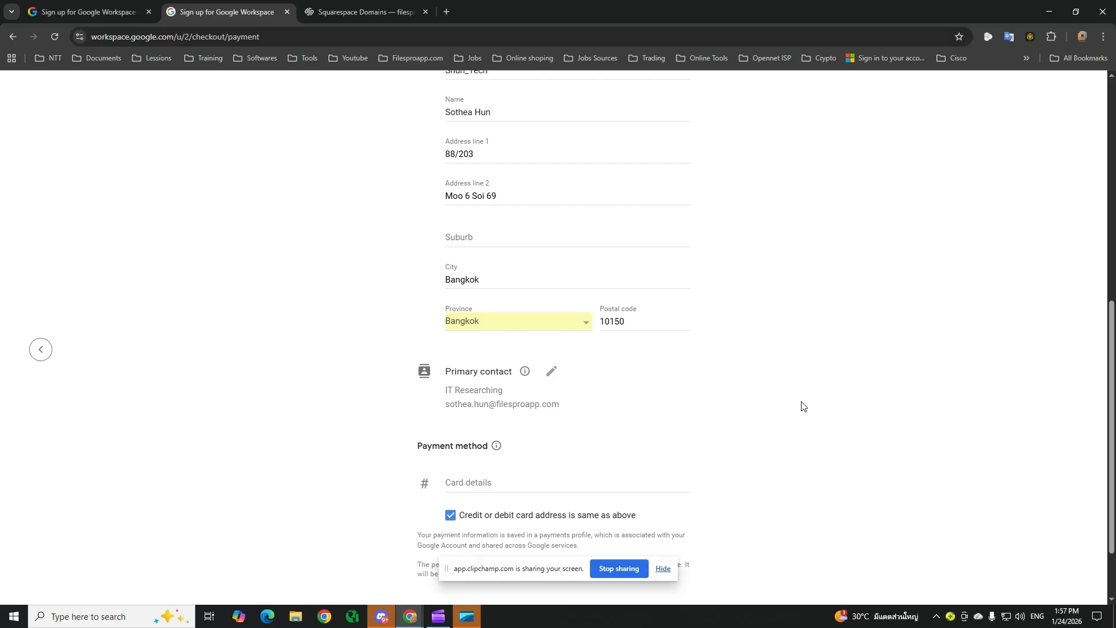
{"action": "scroll", "coordinate": [802, 406], "scroll_direction": "down", "scroll_amount": 1}
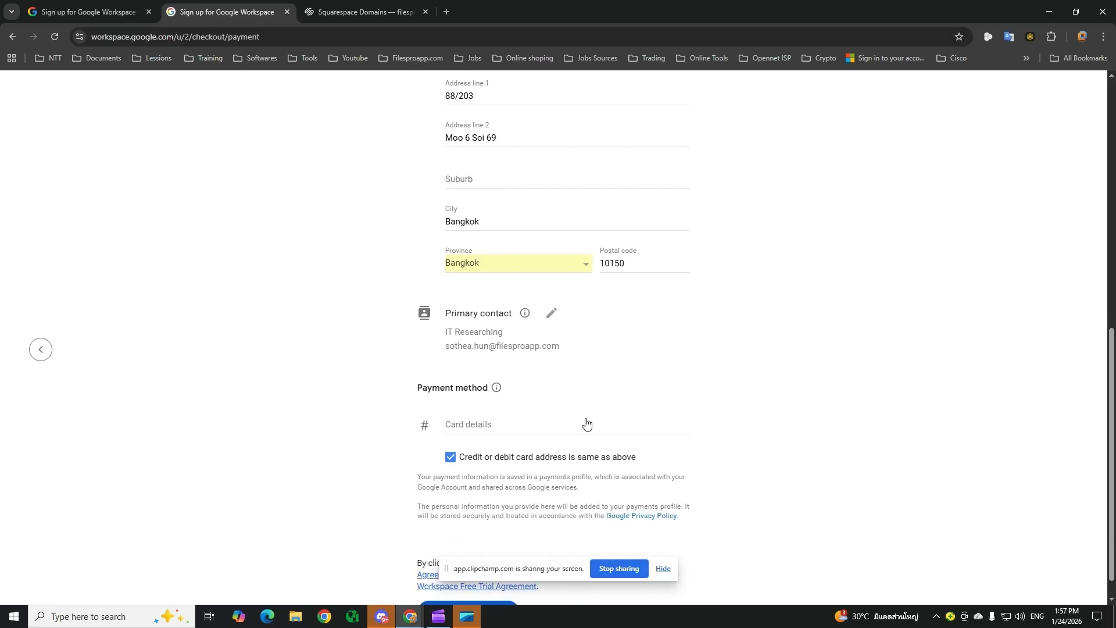
{"action": "left_click", "coordinate": [664, 569]}
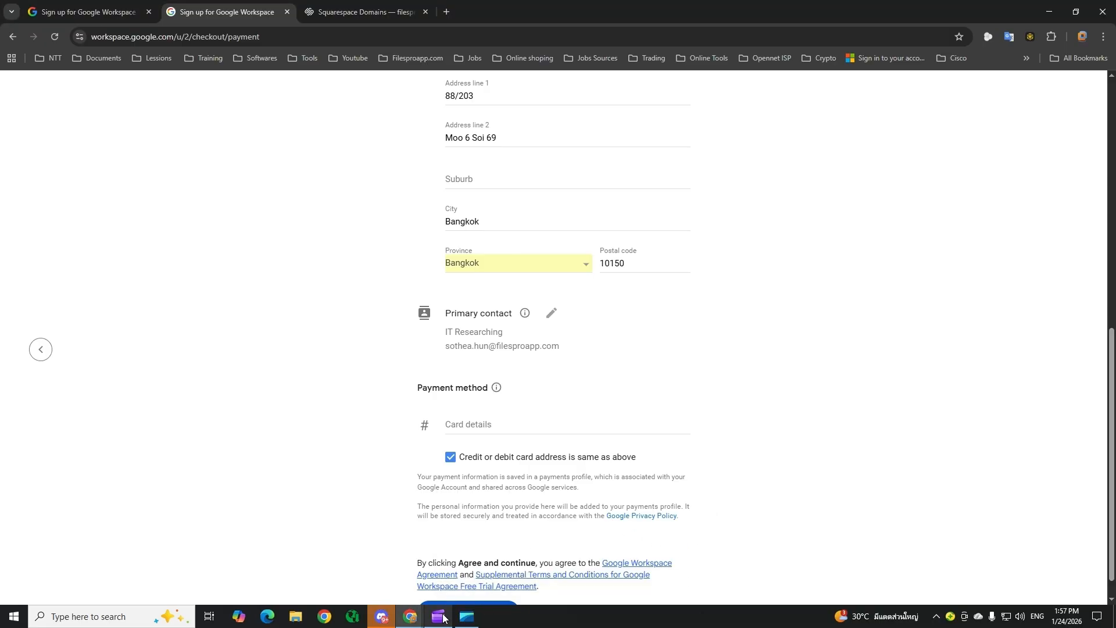
{"action": "left_click", "coordinate": [469, 427]}
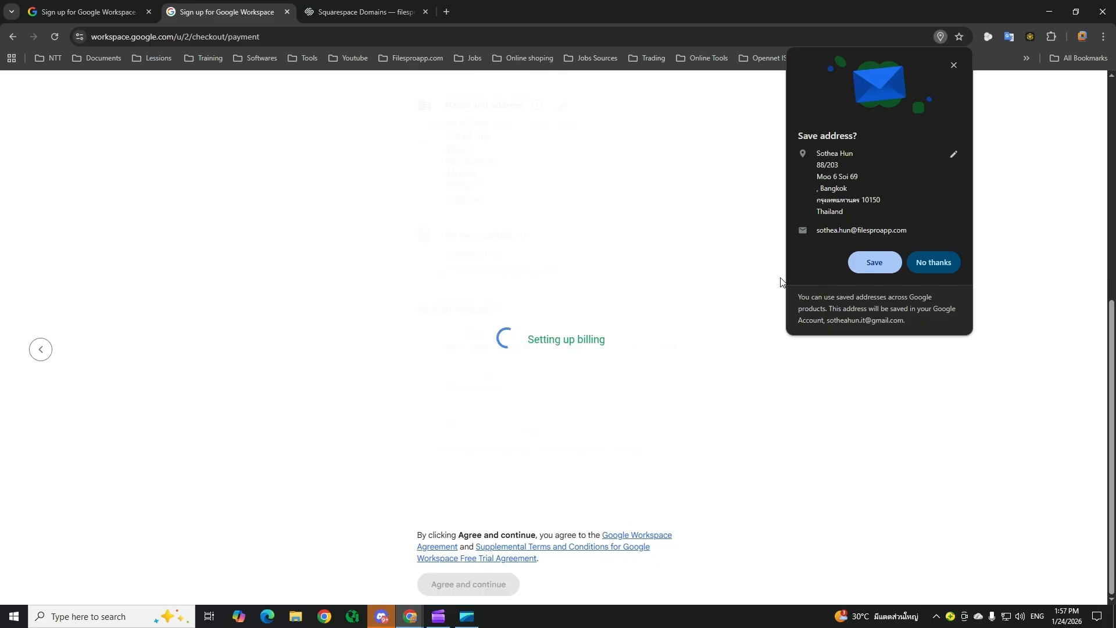
{"action": "left_click", "coordinate": [931, 262]}
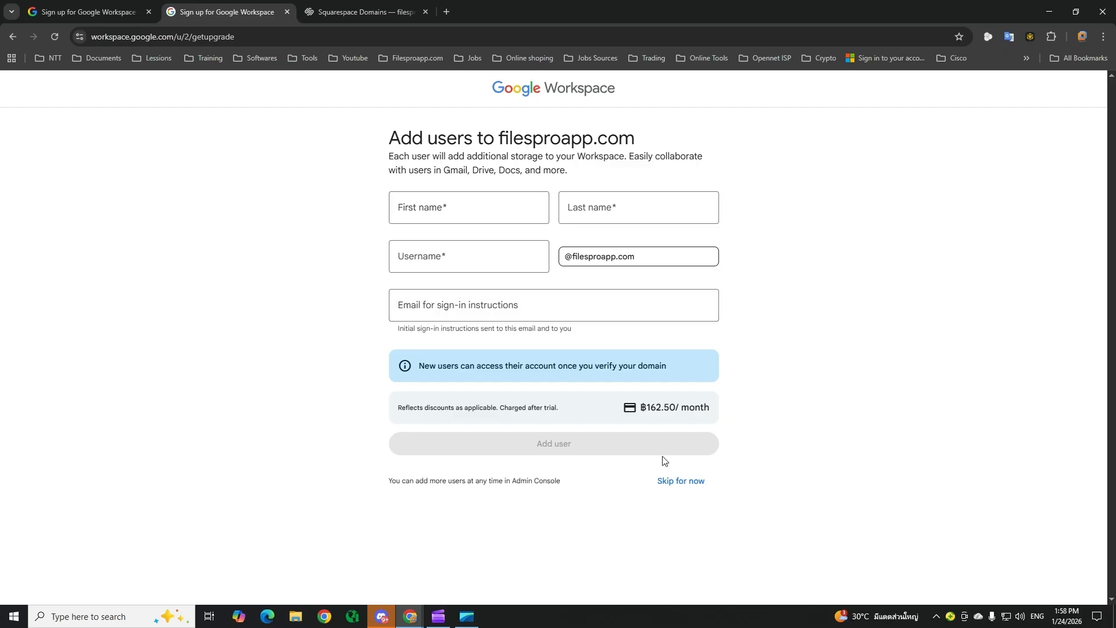
- Skip adding users and move on to domain setup for filesproapp.com
{"action": "left_click", "coordinate": [681, 481]}
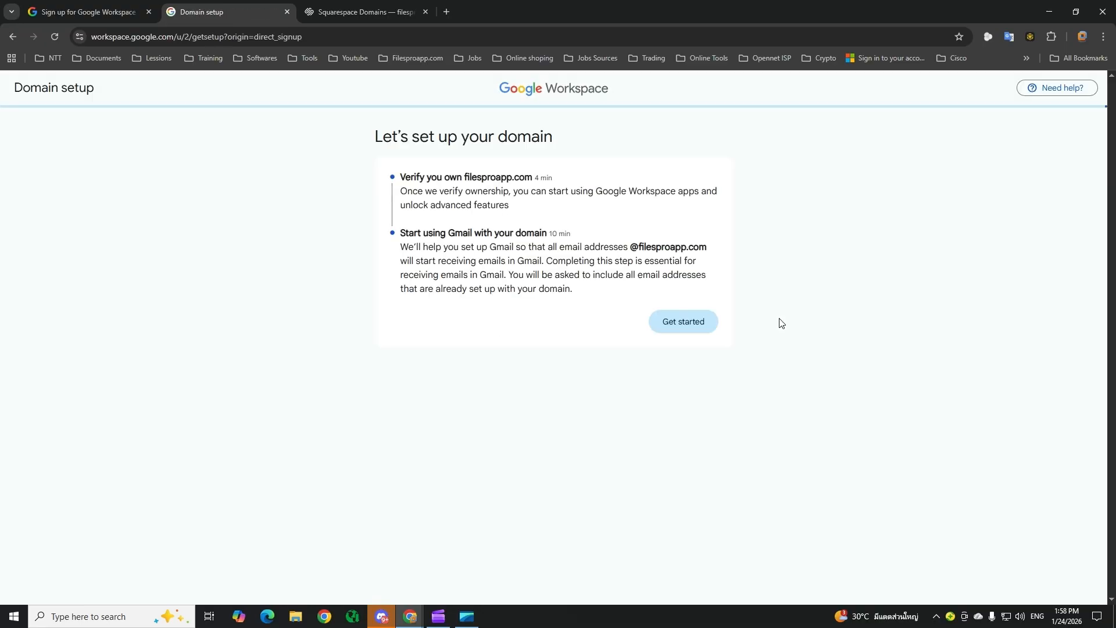
- Start verifying filesproapp.com and sign in to Squarespace to authorize DNS changes
{"action": "left_click", "coordinate": [679, 326]}
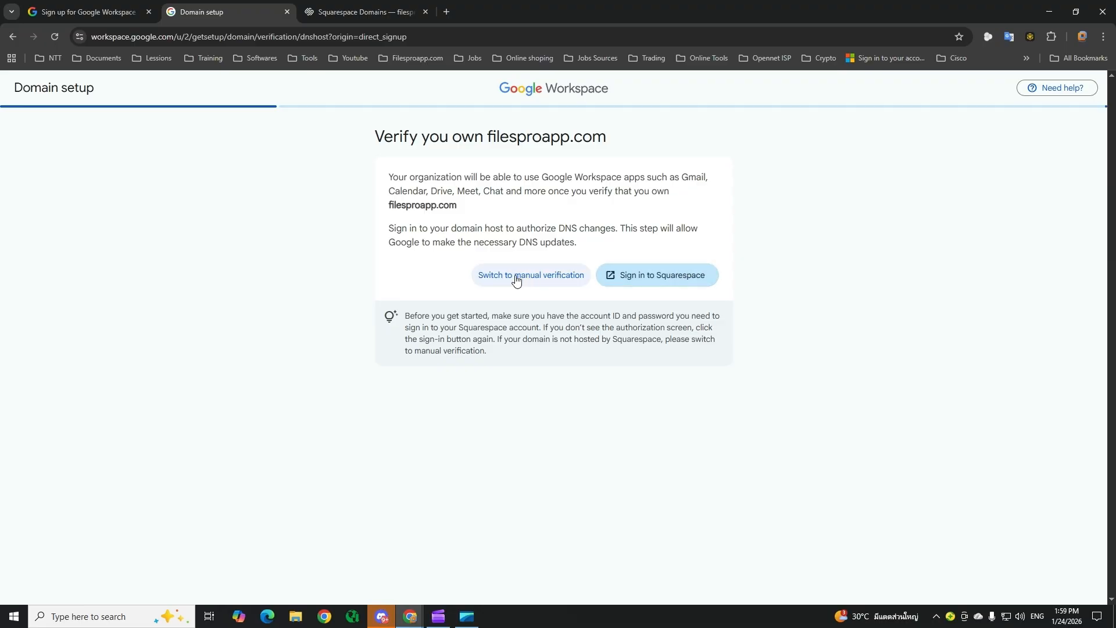
{"action": "left_click", "coordinate": [653, 277]}
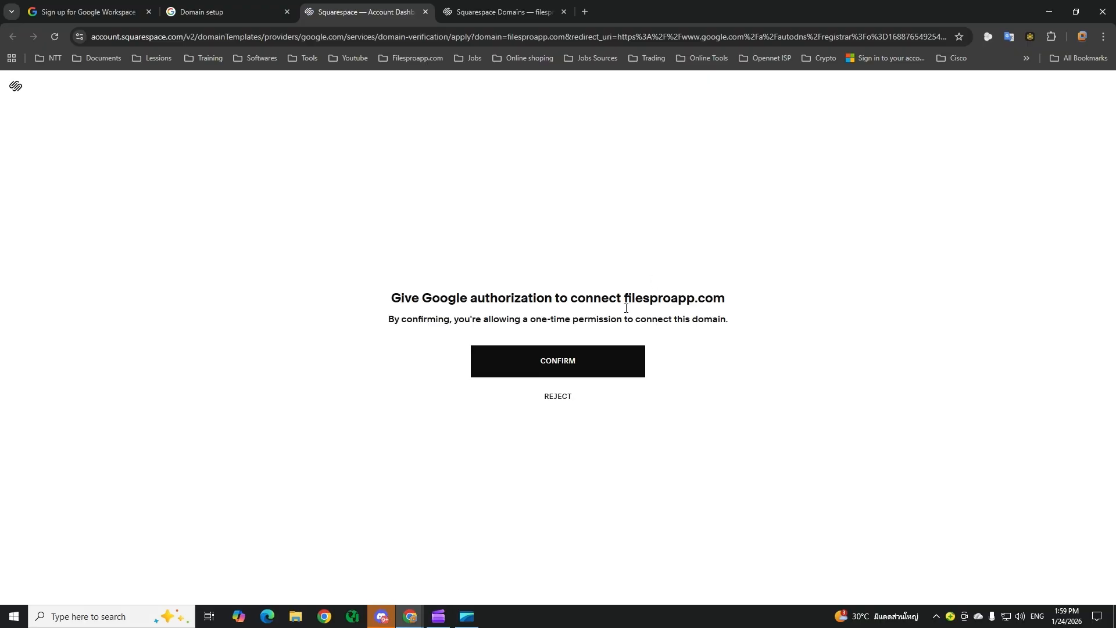
- Confirm in Squarespace that Google may connect filesproapp.com
{"action": "left_click", "coordinate": [577, 364]}
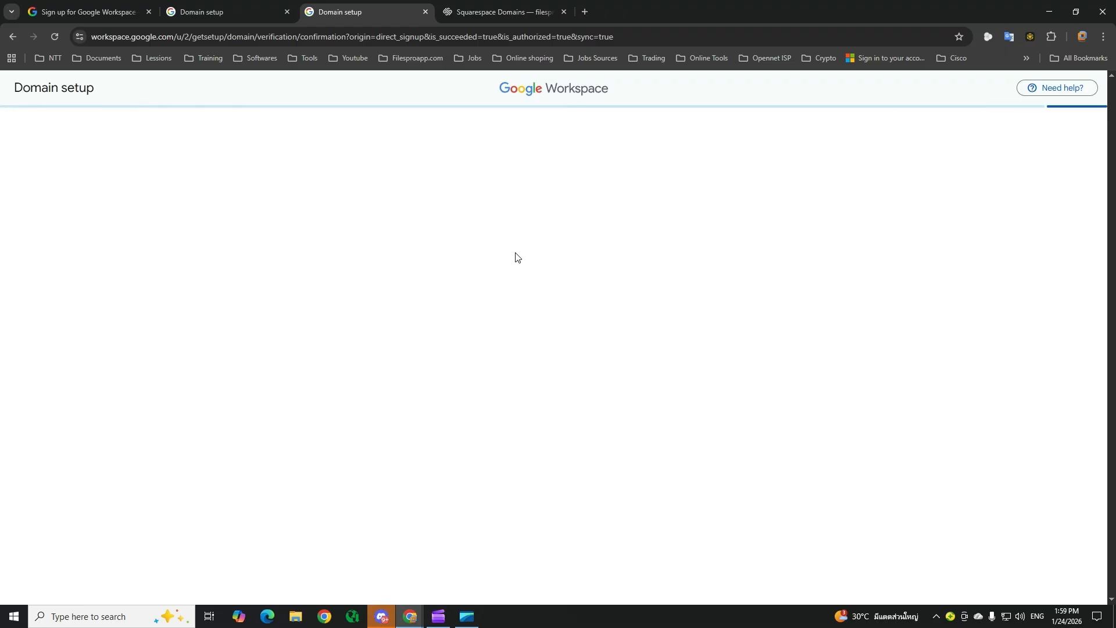
{"action": "scroll", "coordinate": [607, 340], "scroll_direction": "down", "scroll_amount": 1}
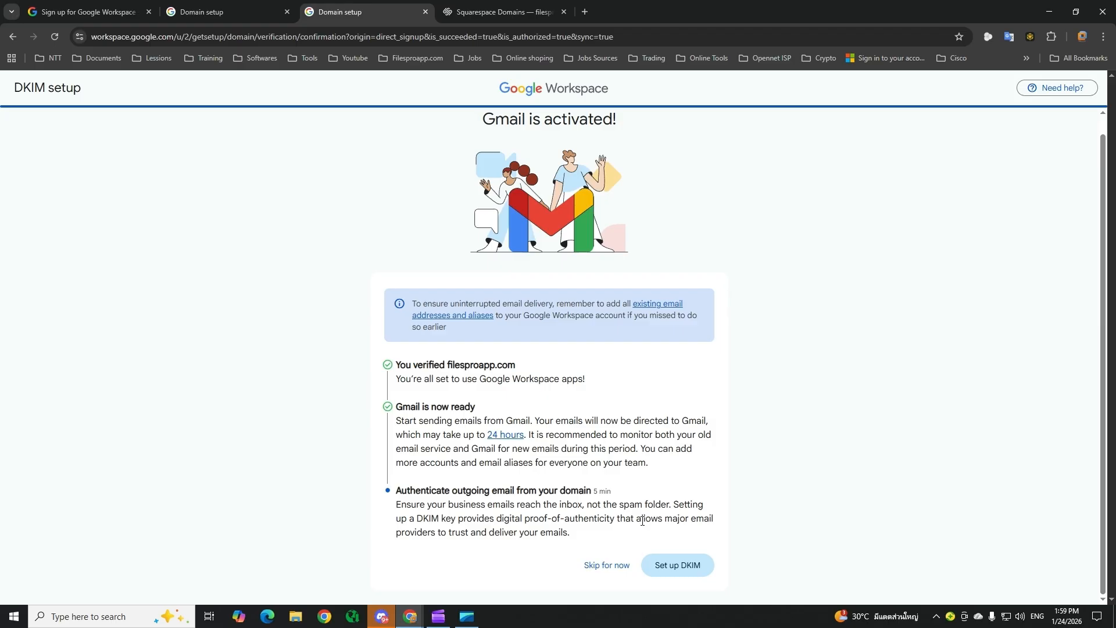
- Skip DKIM email authentication setup for now
{"action": "left_click", "coordinate": [600, 568]}
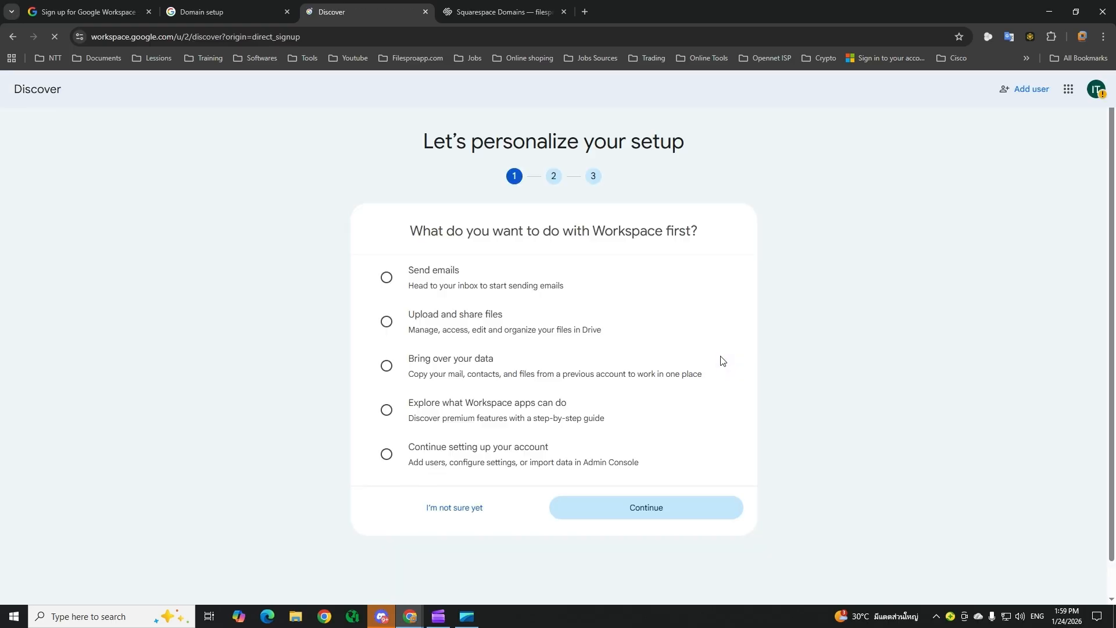
{"action": "scroll", "coordinate": [652, 426], "scroll_direction": "down", "scroll_amount": 1}
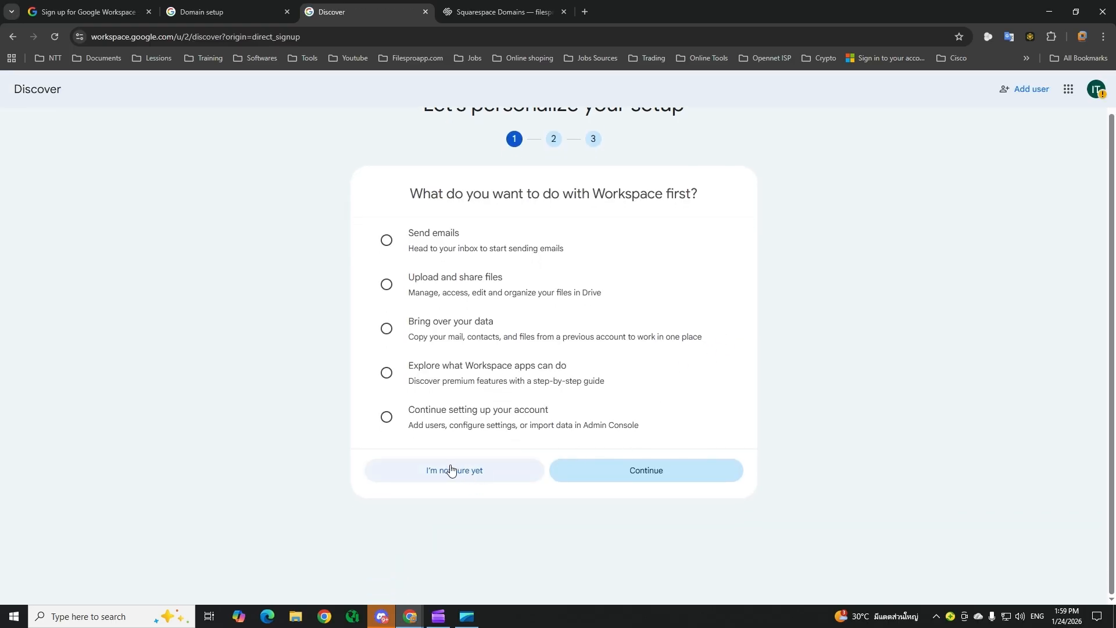
- Skip all three personalization questions, answering 'I'm not sure' about current tools
{"action": "left_click", "coordinate": [452, 470]}
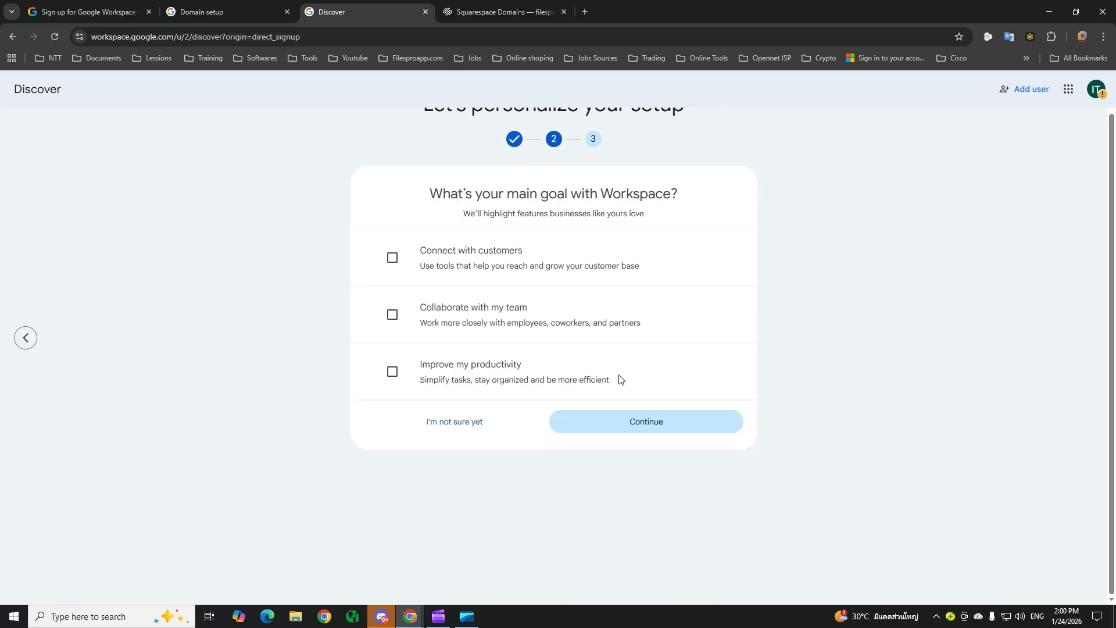
{"action": "left_click", "coordinate": [465, 426]}
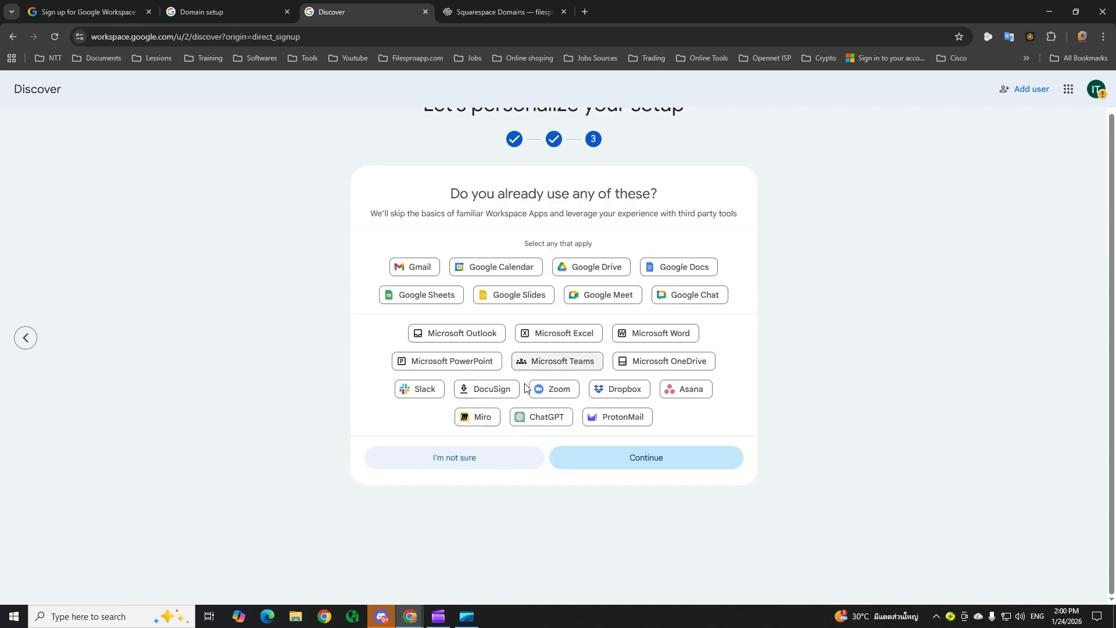
{"action": "left_click", "coordinate": [462, 458]}
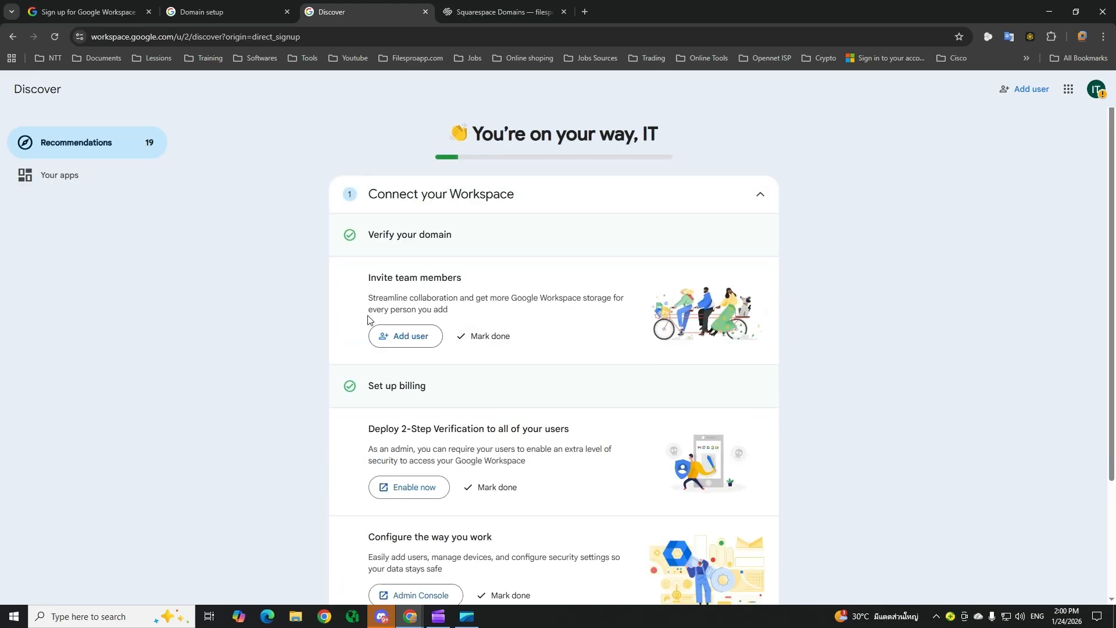
- Expand the Use Gemini recommendations in the Discover checklist
{"action": "scroll", "coordinate": [547, 331], "scroll_direction": "down", "scroll_amount": 2}
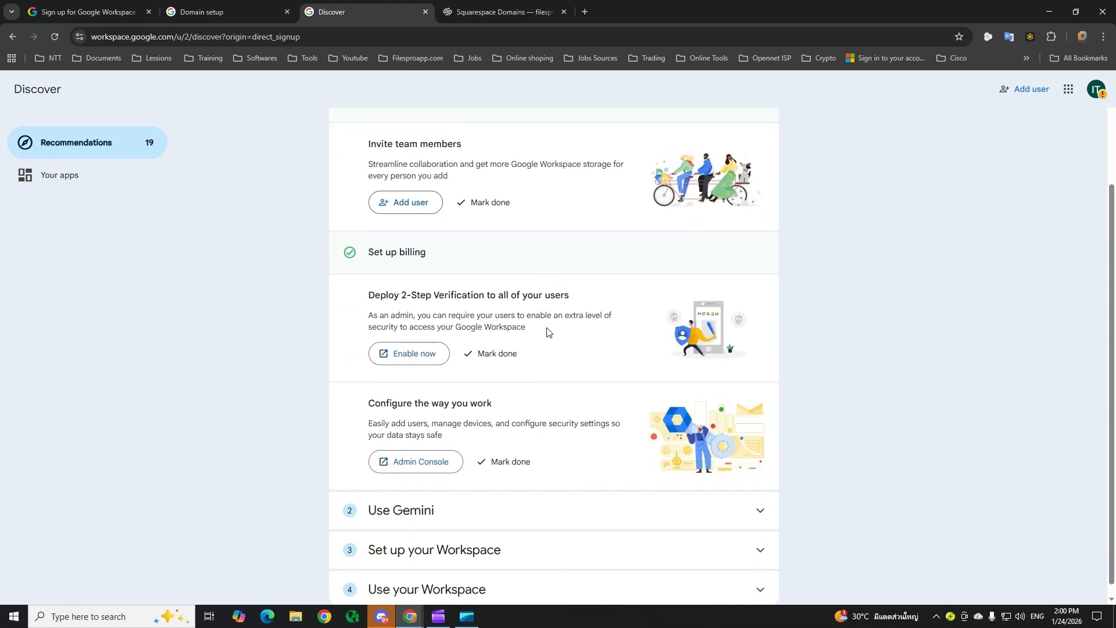
{"action": "scroll", "coordinate": [546, 329], "scroll_direction": "up", "scroll_amount": 2}
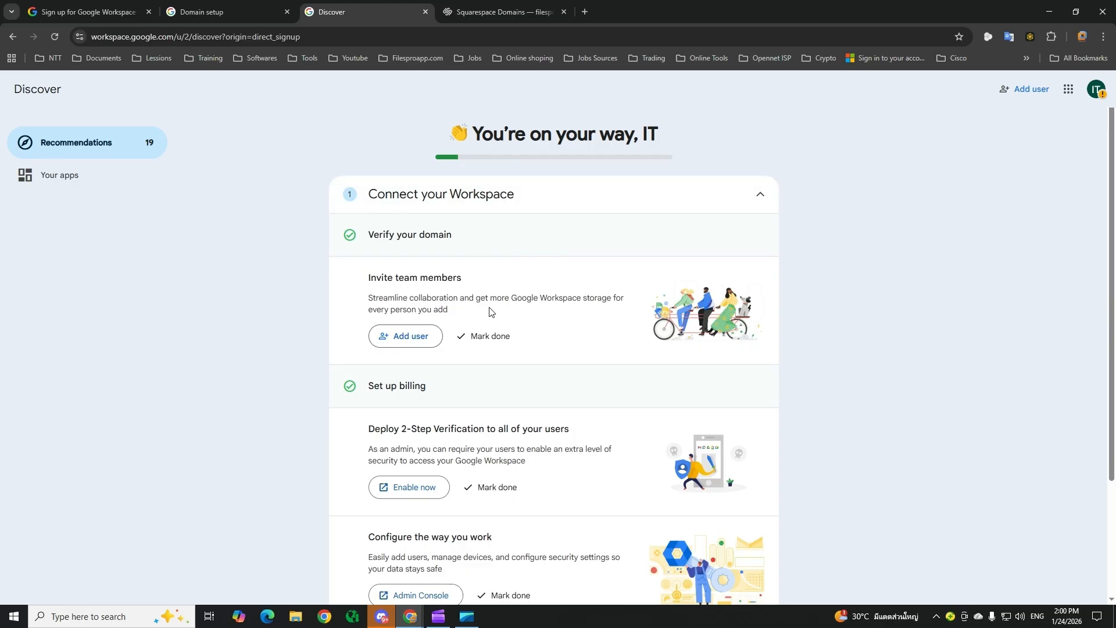
{"action": "scroll", "coordinate": [490, 312], "scroll_direction": "down", "scroll_amount": 3}
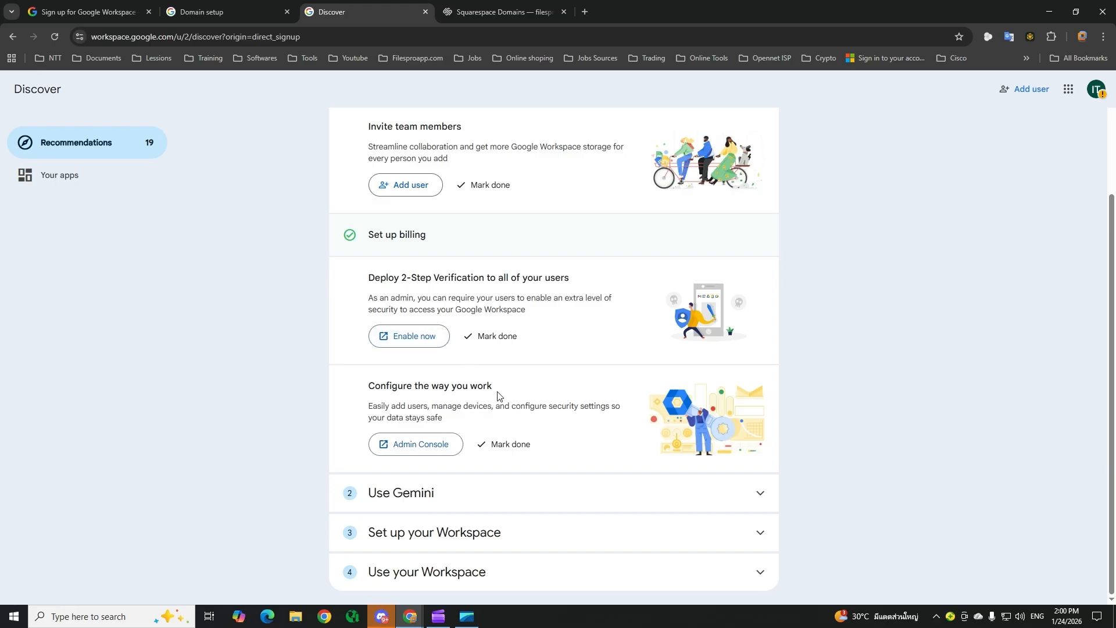
{"action": "left_click", "coordinate": [477, 498]}
- Open the Admin Console from 'Configure the way you work' in a new tab
{"action": "scroll", "coordinate": [477, 498], "scroll_direction": "down", "scroll_amount": 5}
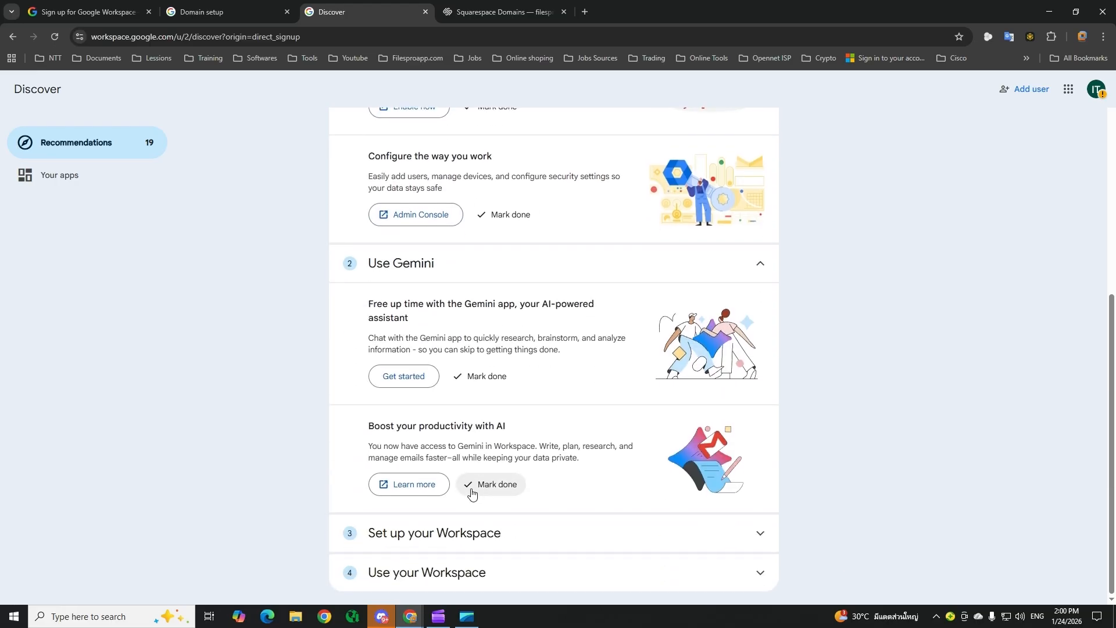
{"action": "scroll", "coordinate": [474, 494], "scroll_direction": "up", "scroll_amount": 5}
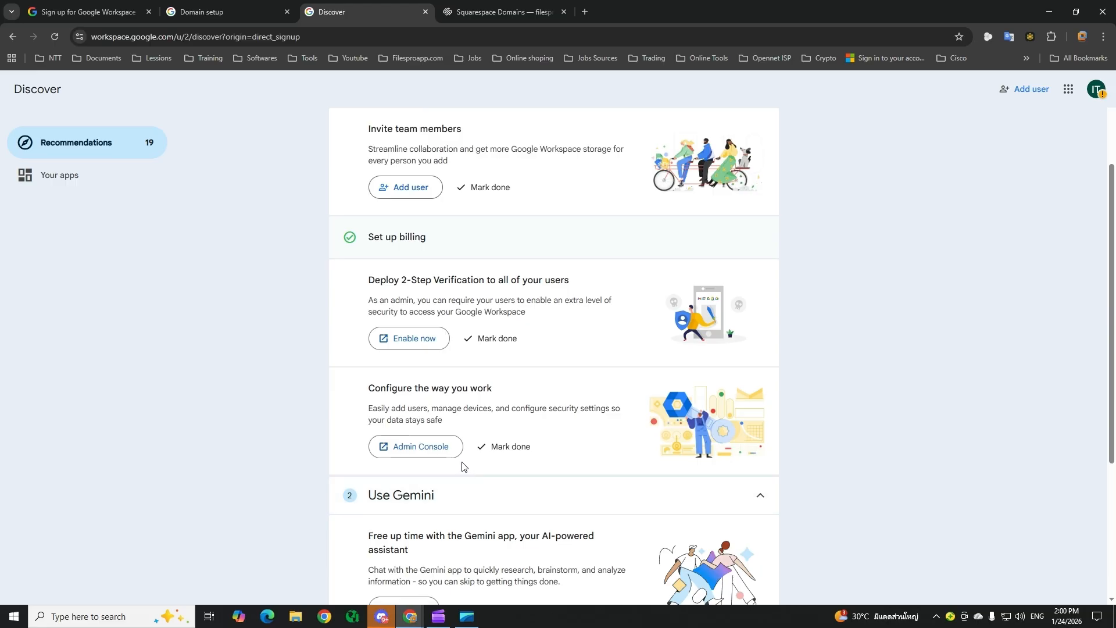
{"action": "scroll", "coordinate": [463, 466], "scroll_direction": "down", "scroll_amount": 1}
{"action": "scroll", "coordinate": [456, 389], "scroll_direction": "down", "scroll_amount": 2}
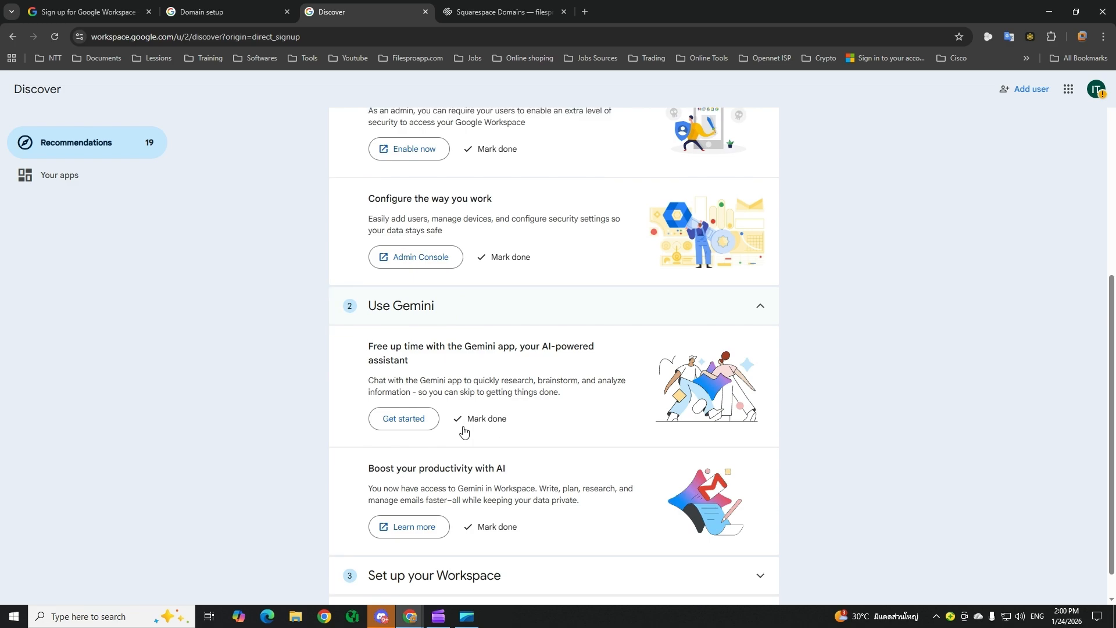
{"action": "scroll", "coordinate": [464, 430], "scroll_direction": "up", "scroll_amount": 2}
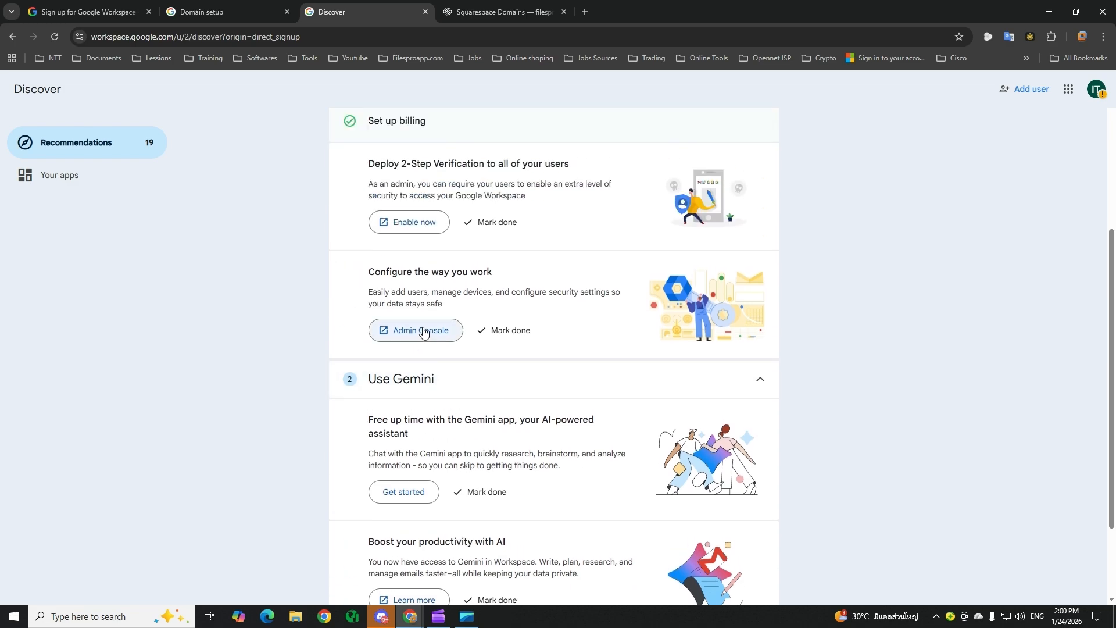
{"action": "left_click", "coordinate": [423, 331]}
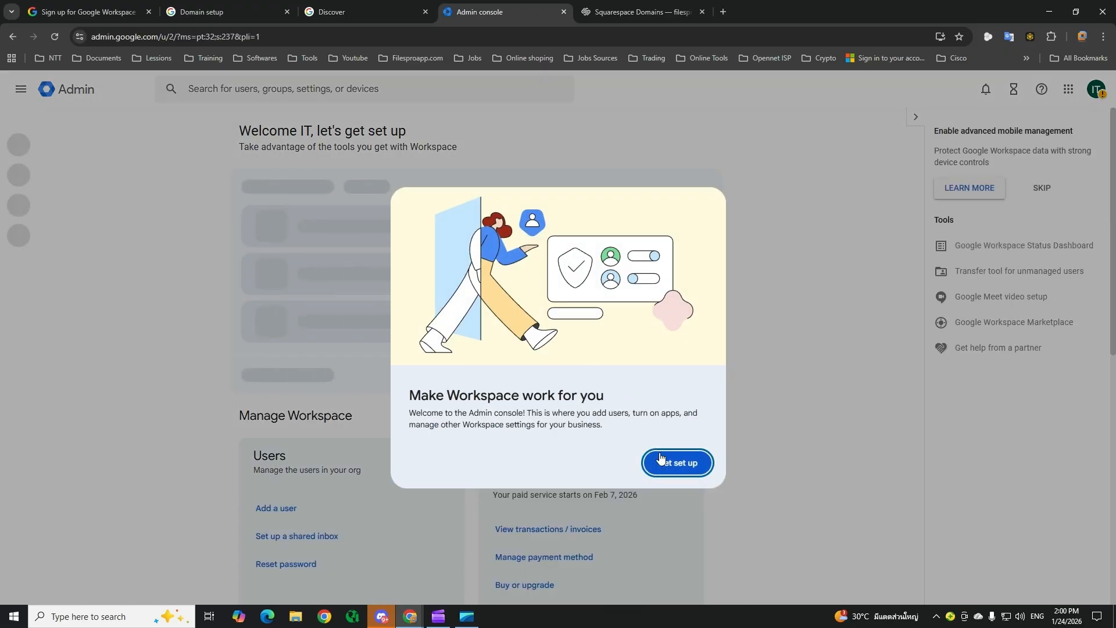
- Dismiss the 'Make Workspace work for you' welcome dialog with Get set up
{"action": "left_click", "coordinate": [660, 459]}
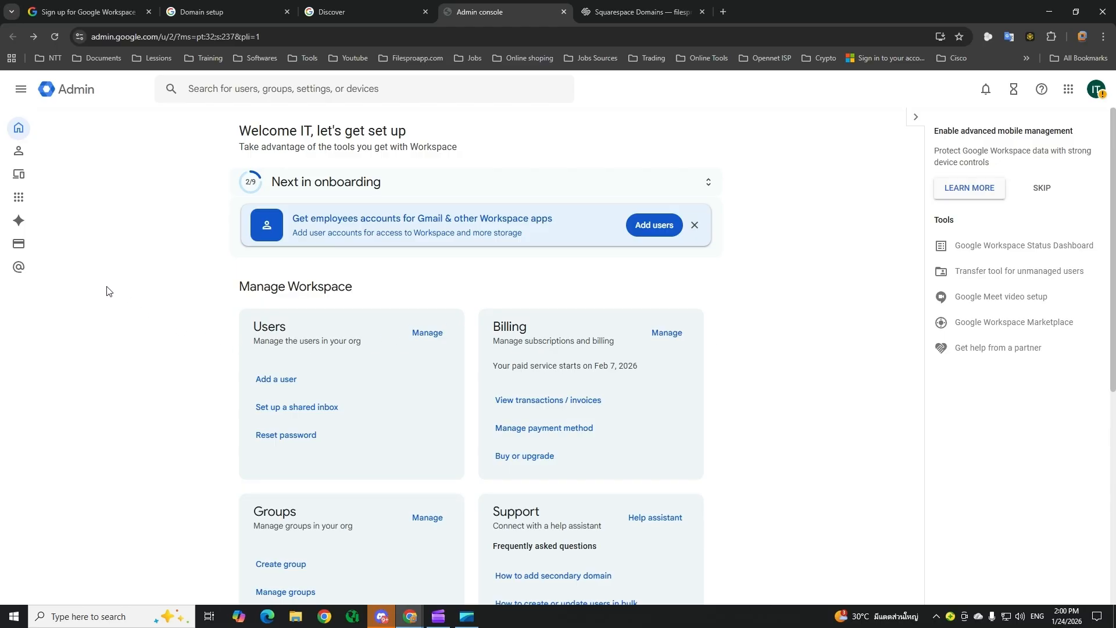
- Expand Directory, Devices, Chrome, Apps and Billing in the Admin menu, then open Subscriptions
{"action": "left_click", "coordinate": [21, 89]}
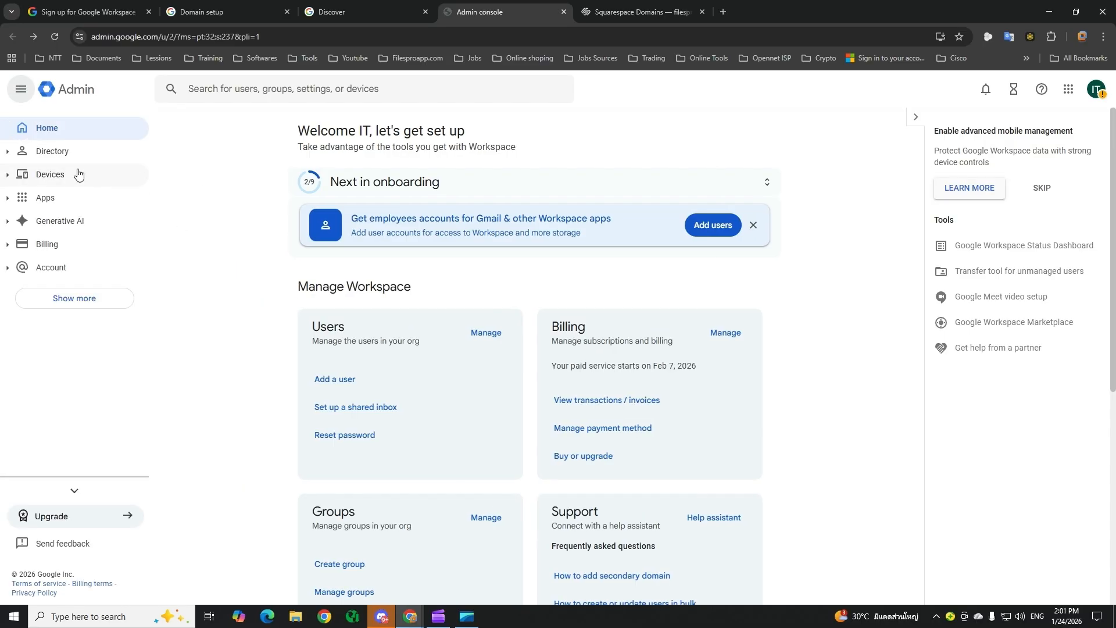
{"action": "left_click", "coordinate": [14, 155]}
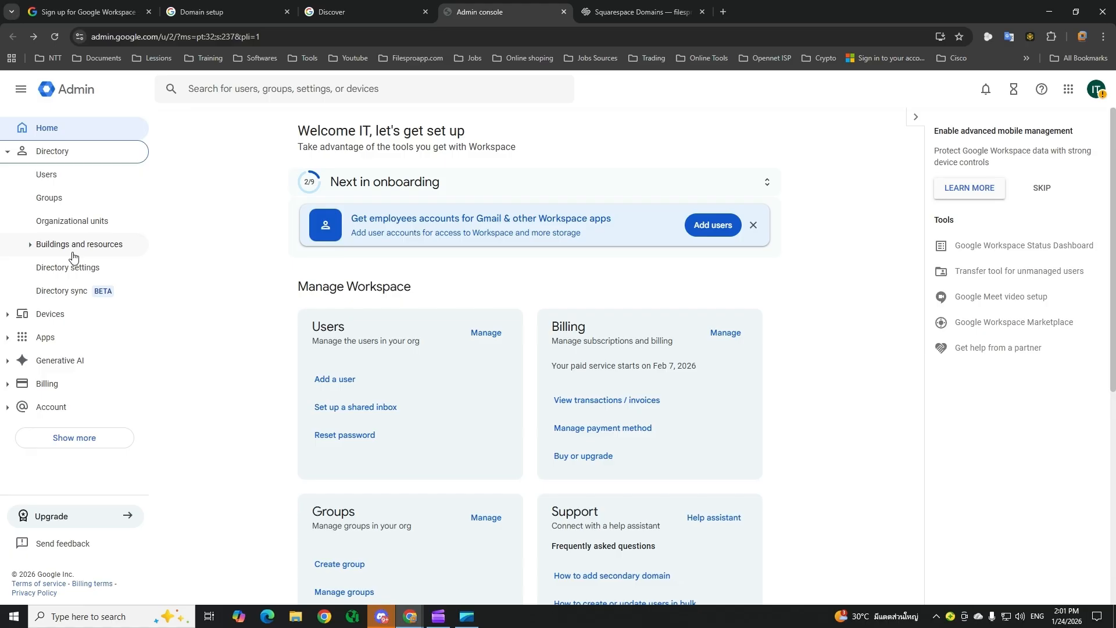
{"action": "left_click", "coordinate": [16, 315]}
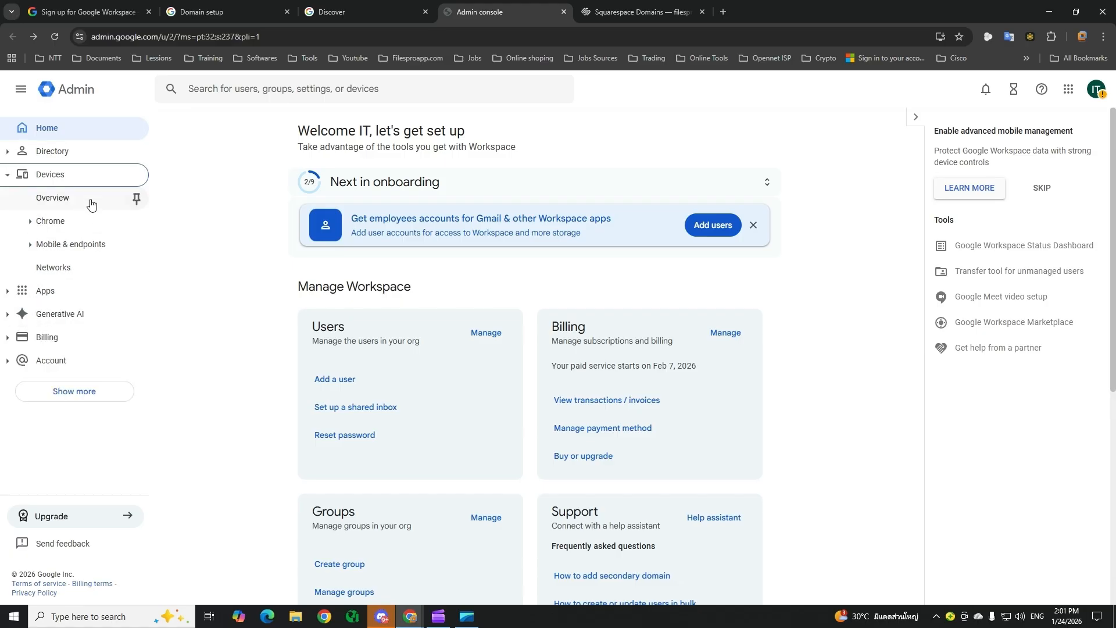
{"action": "left_click", "coordinate": [32, 222]}
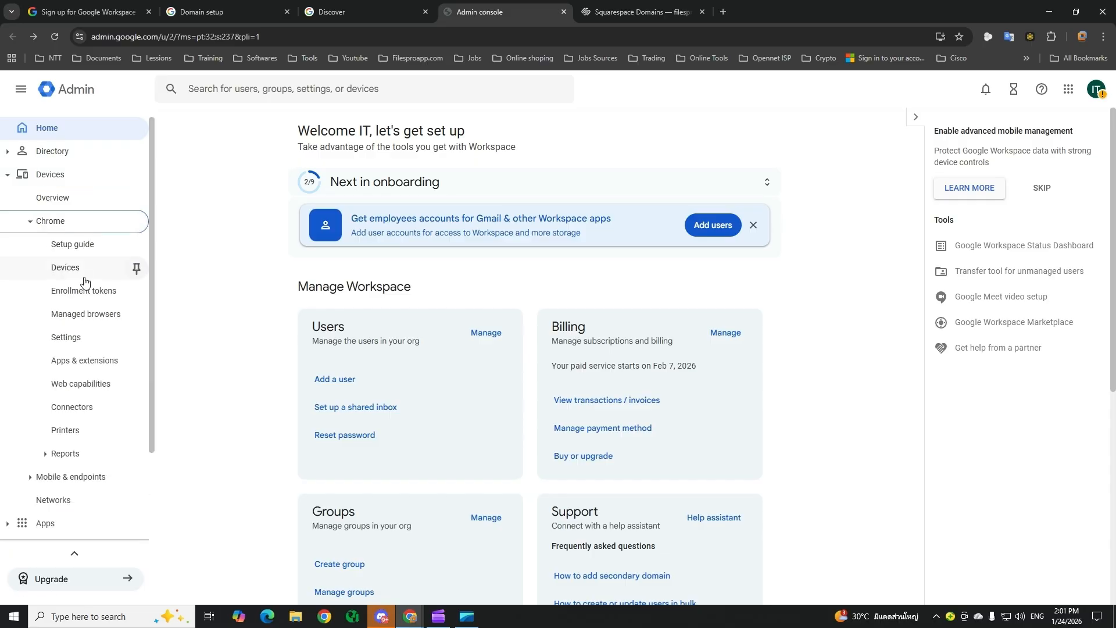
{"action": "scroll", "coordinate": [132, 273], "scroll_direction": "down", "scroll_amount": 2}
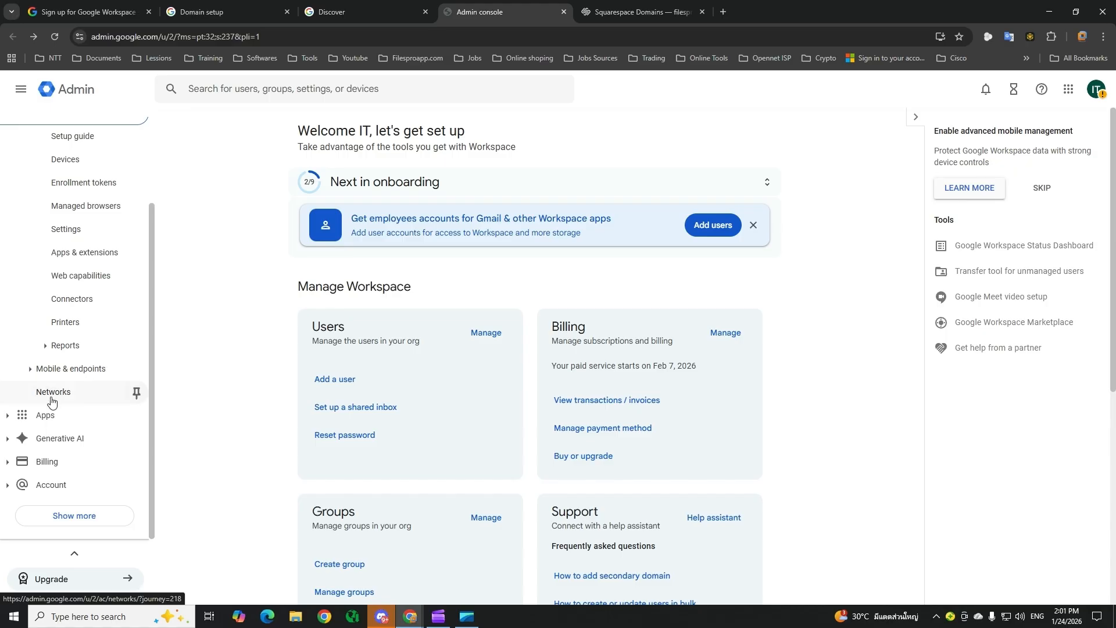
{"action": "left_click", "coordinate": [13, 417]}
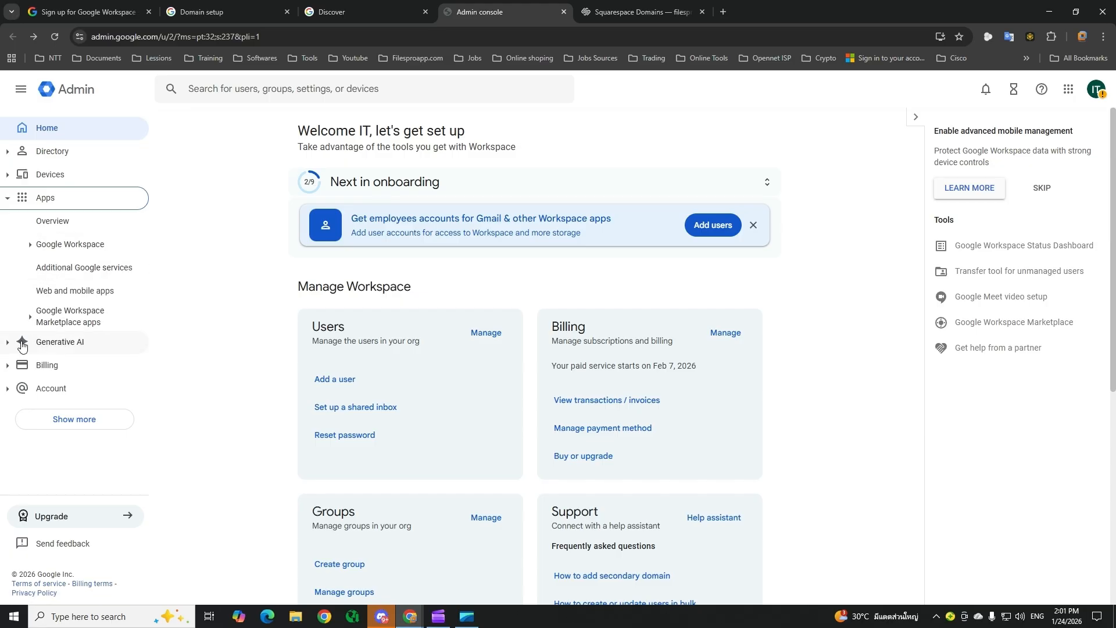
{"action": "left_click", "coordinate": [11, 371]}
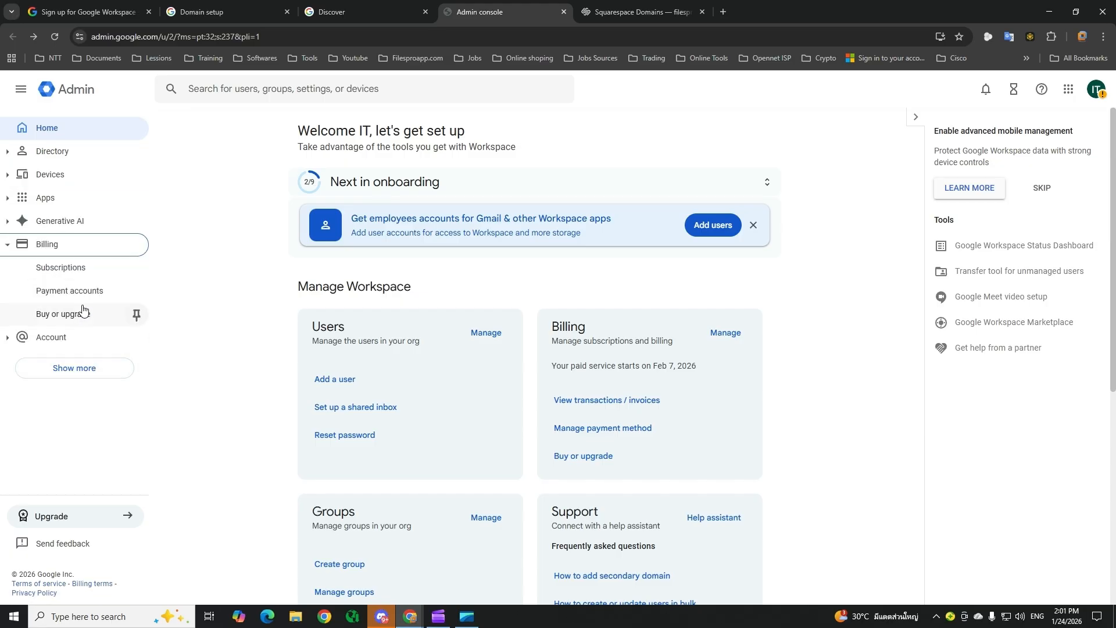
{"action": "left_click", "coordinate": [72, 273]}
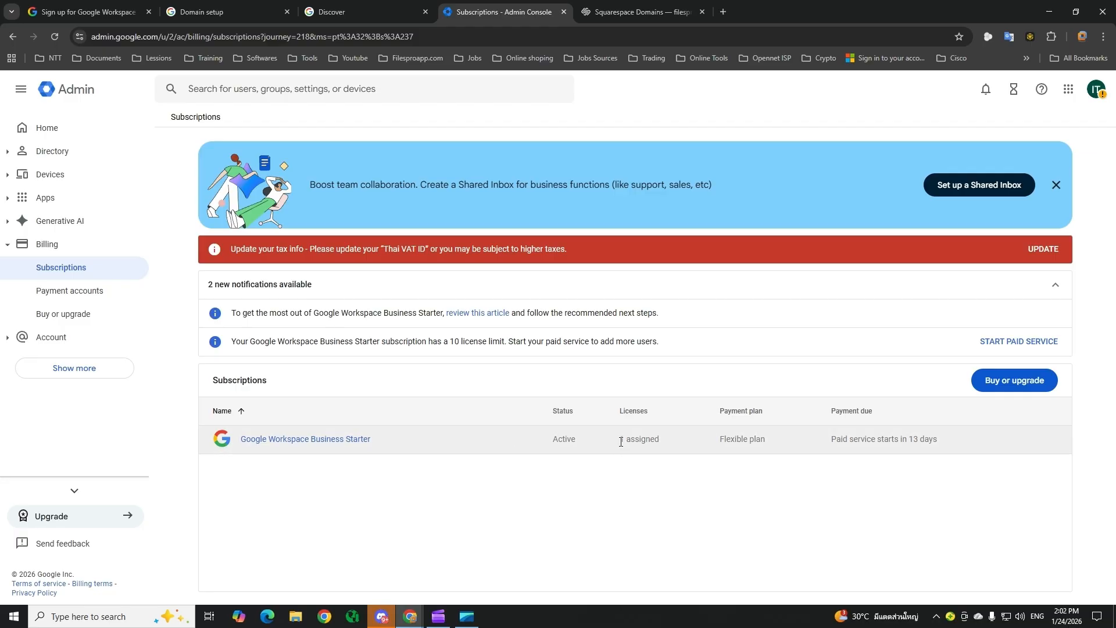
- Open the Google Workspace Business Starter subscription details
{"action": "left_click", "coordinate": [296, 443]}
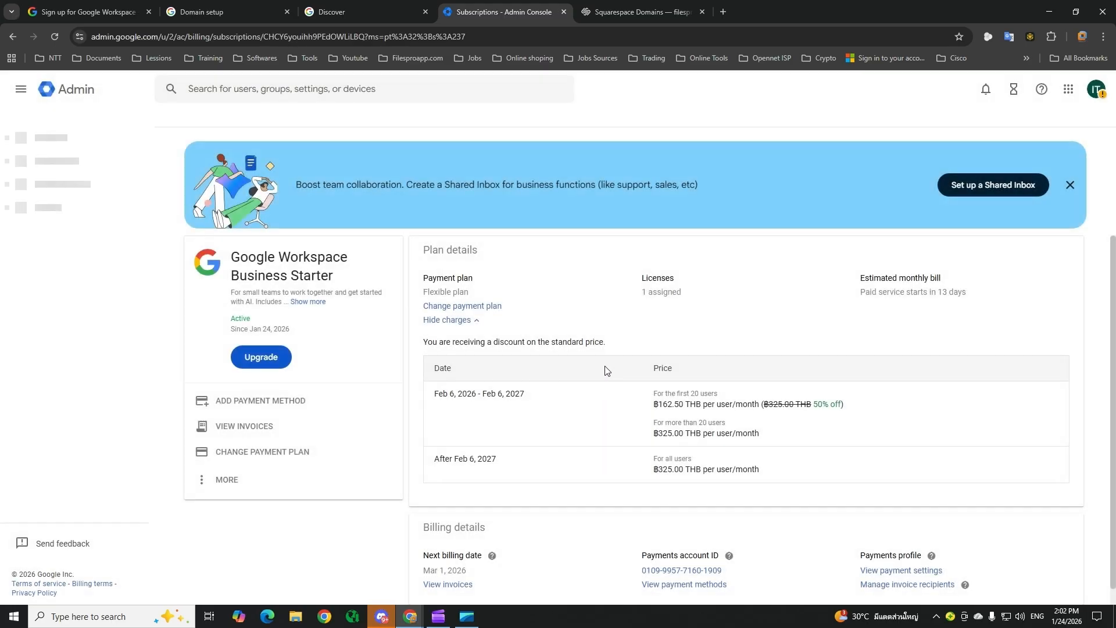
- Review the plan details: ฿162.50 per user/month at 50% off until Feb 6, 2027
{"action": "scroll", "coordinate": [612, 364], "scroll_direction": "down", "scroll_amount": 1}
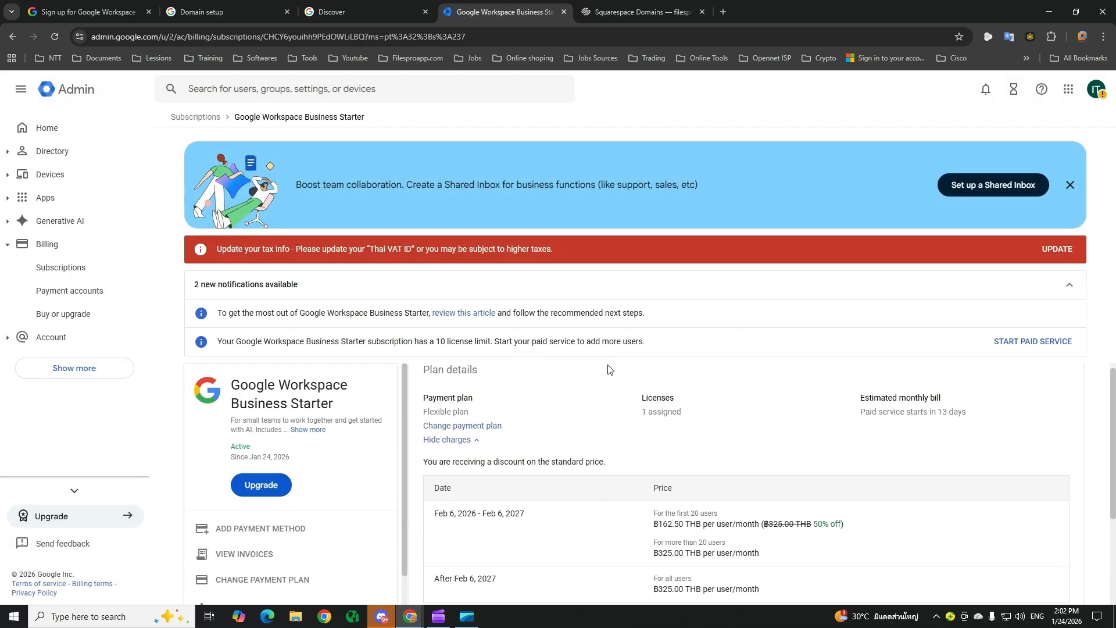
{"action": "scroll", "coordinate": [606, 375], "scroll_direction": "up", "scroll_amount": 1}
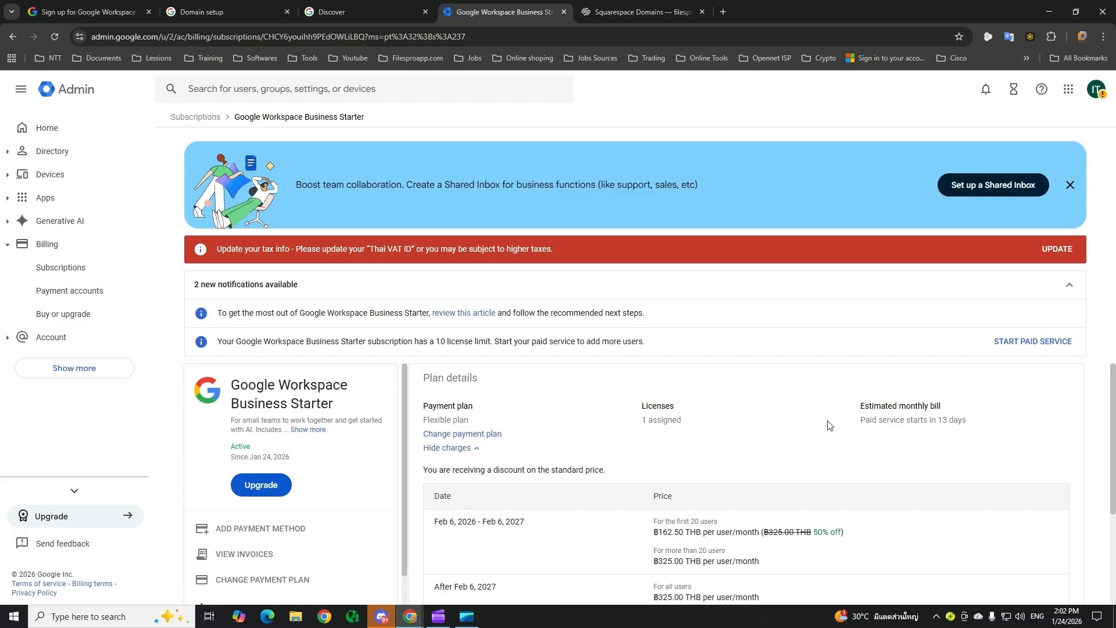
{"action": "scroll", "coordinate": [829, 426], "scroll_direction": "down", "scroll_amount": 1}
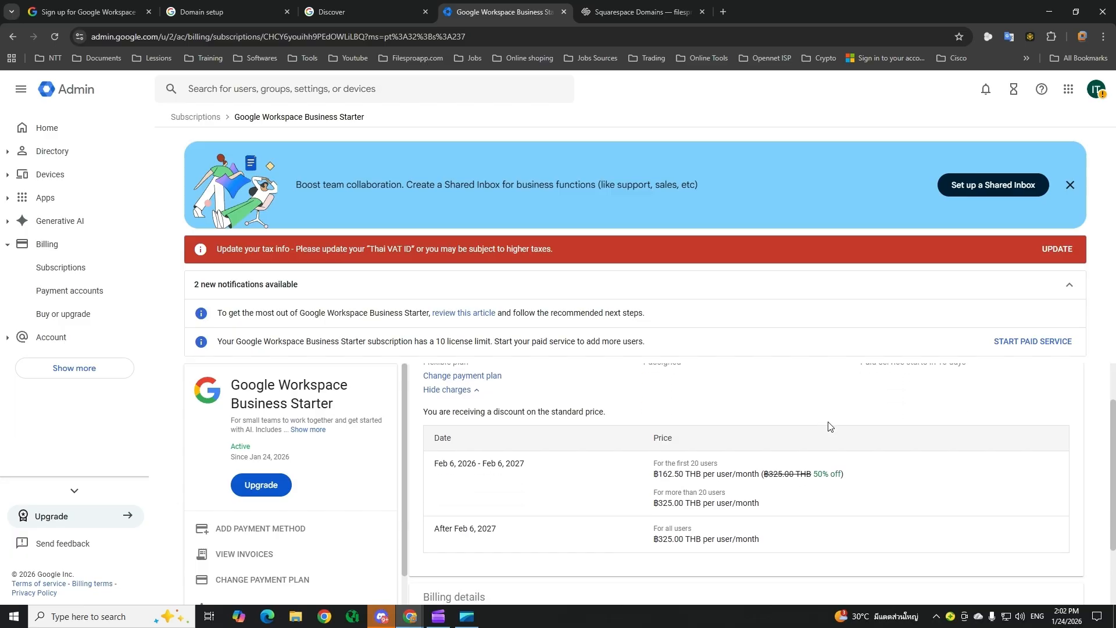
{"action": "scroll", "coordinate": [829, 426], "scroll_direction": "down", "scroll_amount": 1}
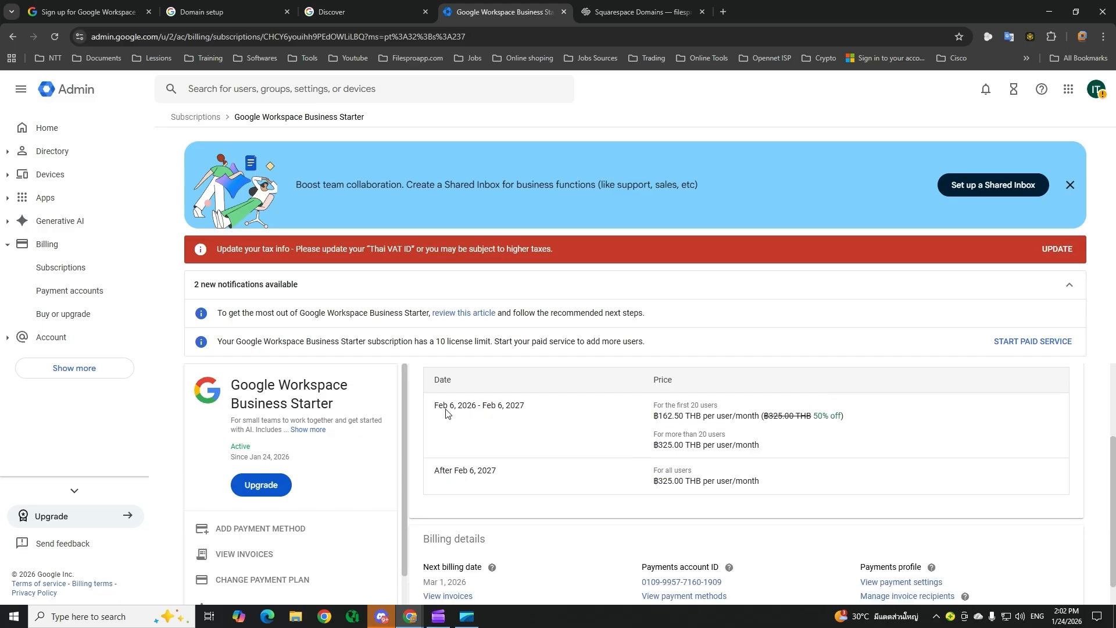
{"action": "left_click_drag", "start_coordinate": [443, 407], "coordinate": [477, 407]}
{"action": "left_click", "coordinate": [489, 408]}
- Check billing details (next billing Mar 1, 2026) and view the Buy or upgrade options
{"action": "scroll", "coordinate": [691, 443], "scroll_direction": "down", "scroll_amount": 1}
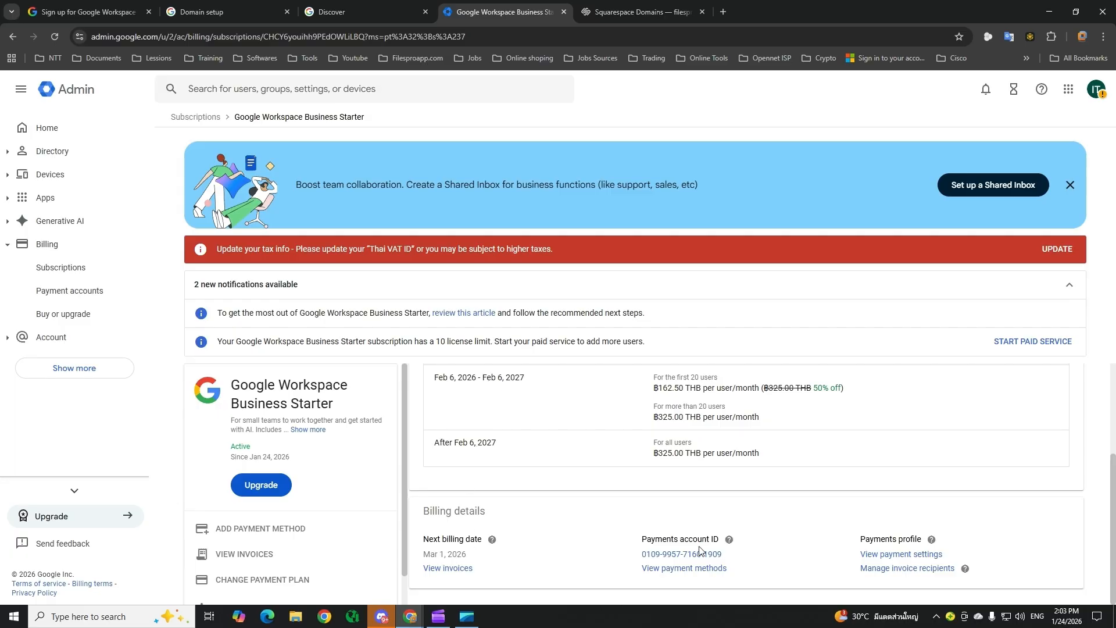
{"action": "scroll", "coordinate": [291, 526], "scroll_direction": "down", "scroll_amount": 1}
{"action": "scroll", "coordinate": [302, 558], "scroll_direction": "up", "scroll_amount": 1}
{"action": "left_click", "coordinate": [261, 485]}
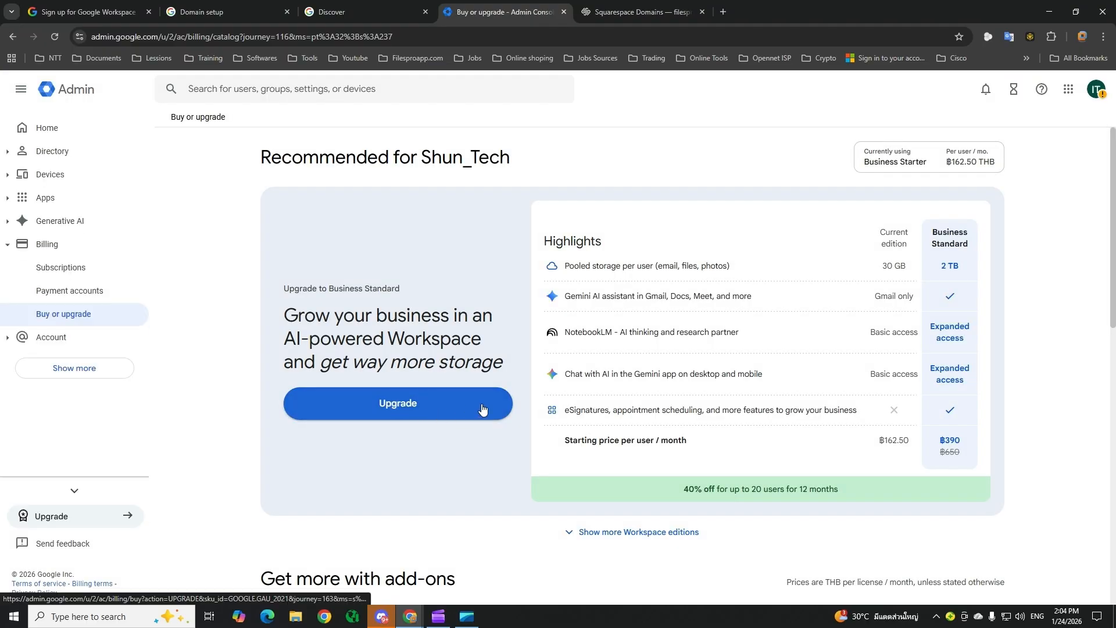
- Scroll through the Business Standard upgrade offer and add-ons, then go back to the Admin home page
{"action": "scroll", "coordinate": [590, 423], "scroll_direction": "down", "scroll_amount": 2}
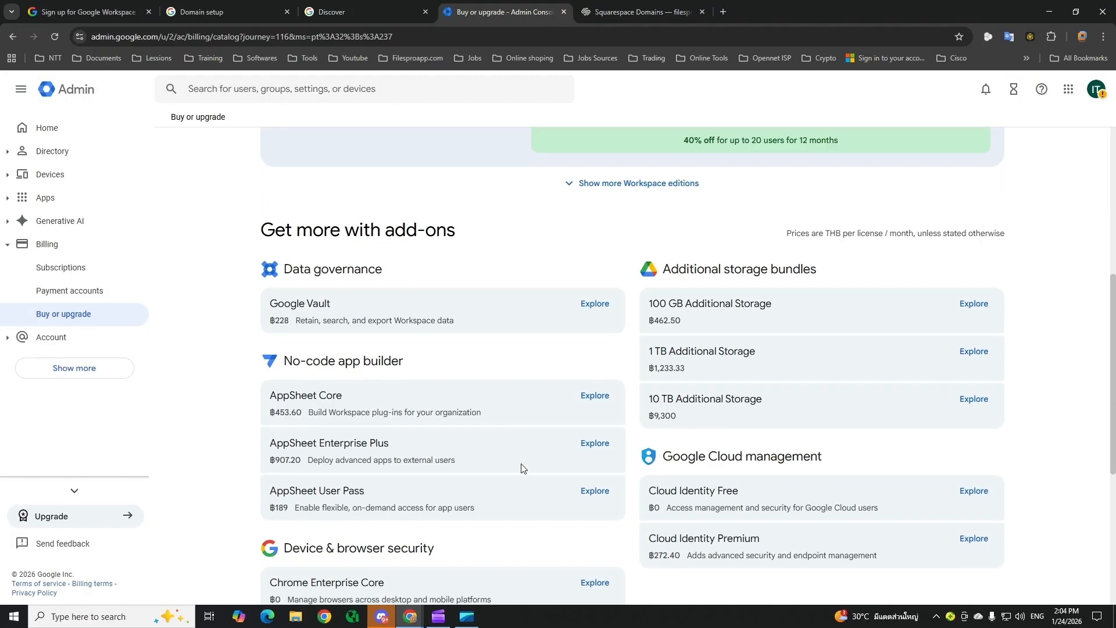
{"action": "scroll", "coordinate": [521, 466], "scroll_direction": "up", "scroll_amount": 5}
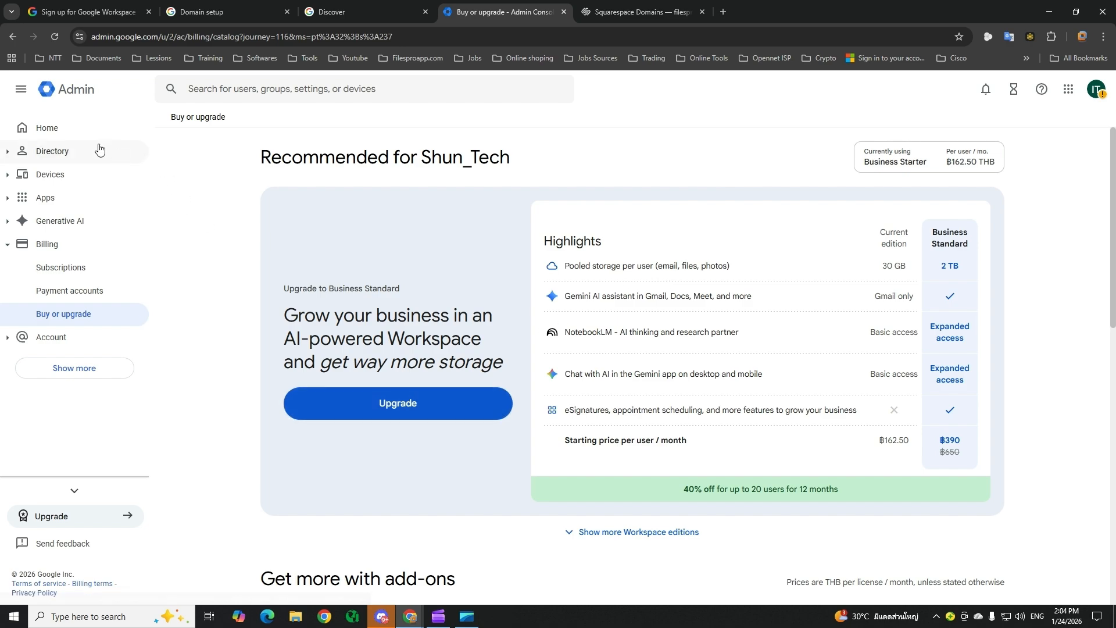
{"action": "left_click", "coordinate": [59, 129]}
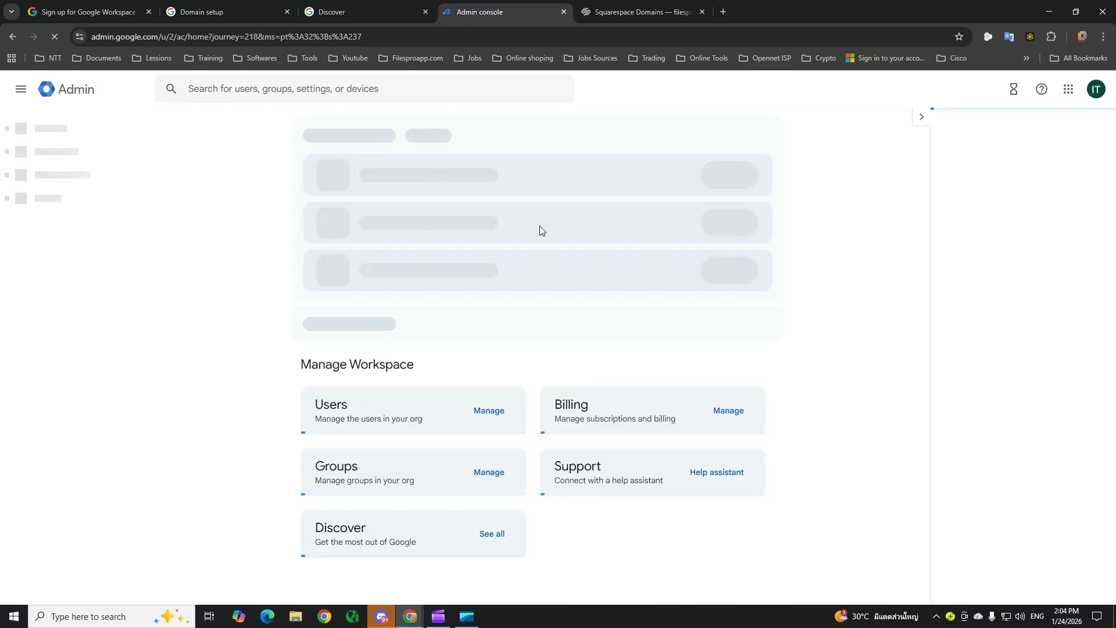